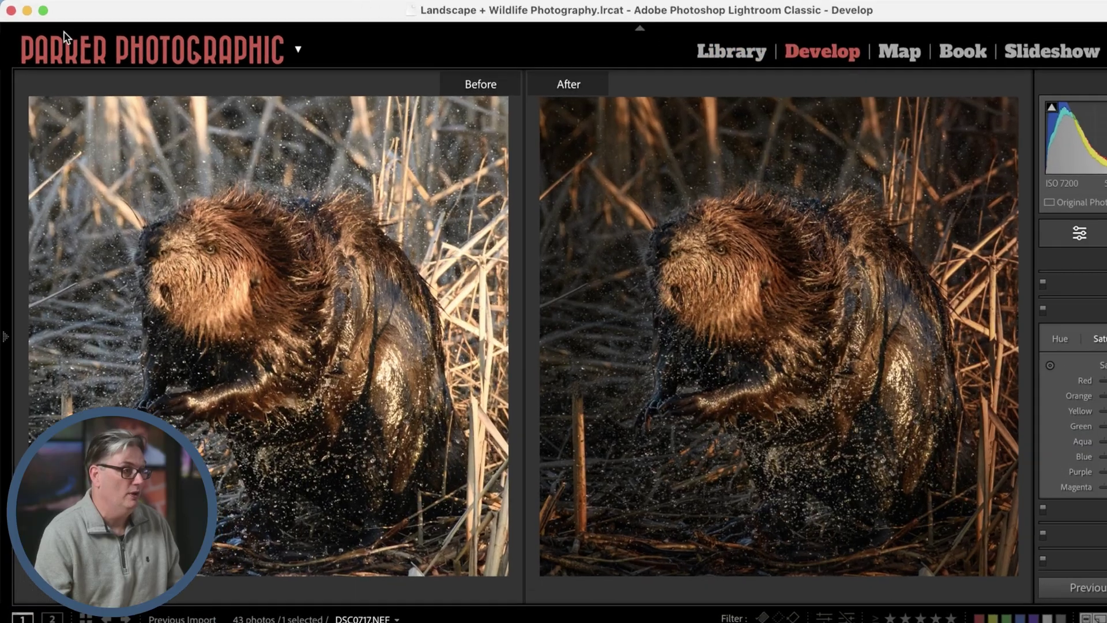
# - In Catalog Settings' Metadata tab, enable Automatically write changes into XMP
pyautogui.click(84, 7)
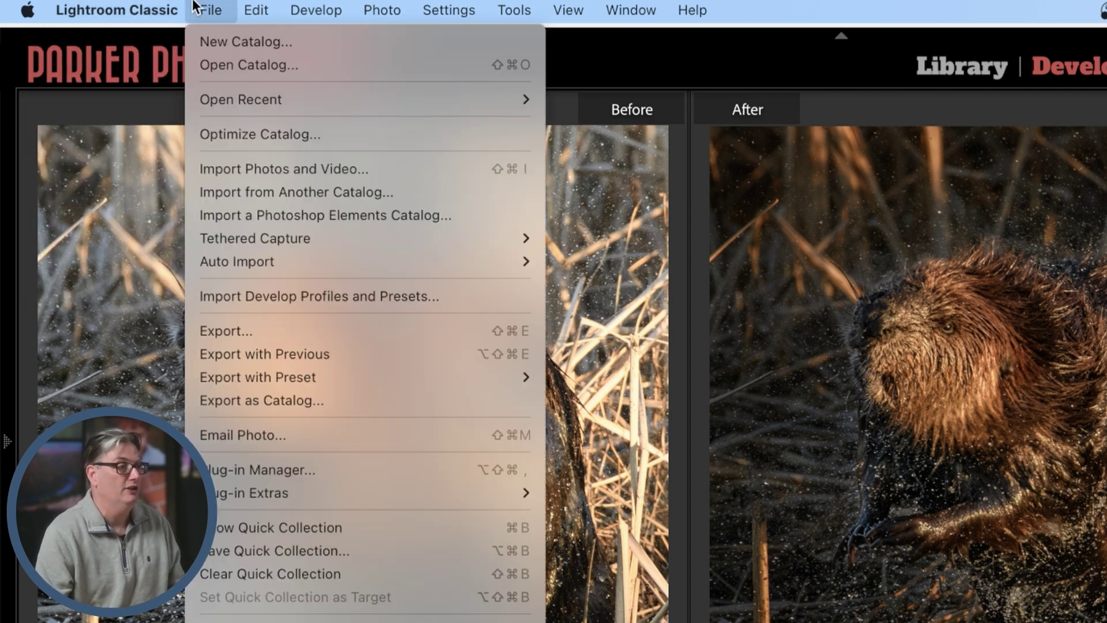
pyautogui.moveTo(256, 10)
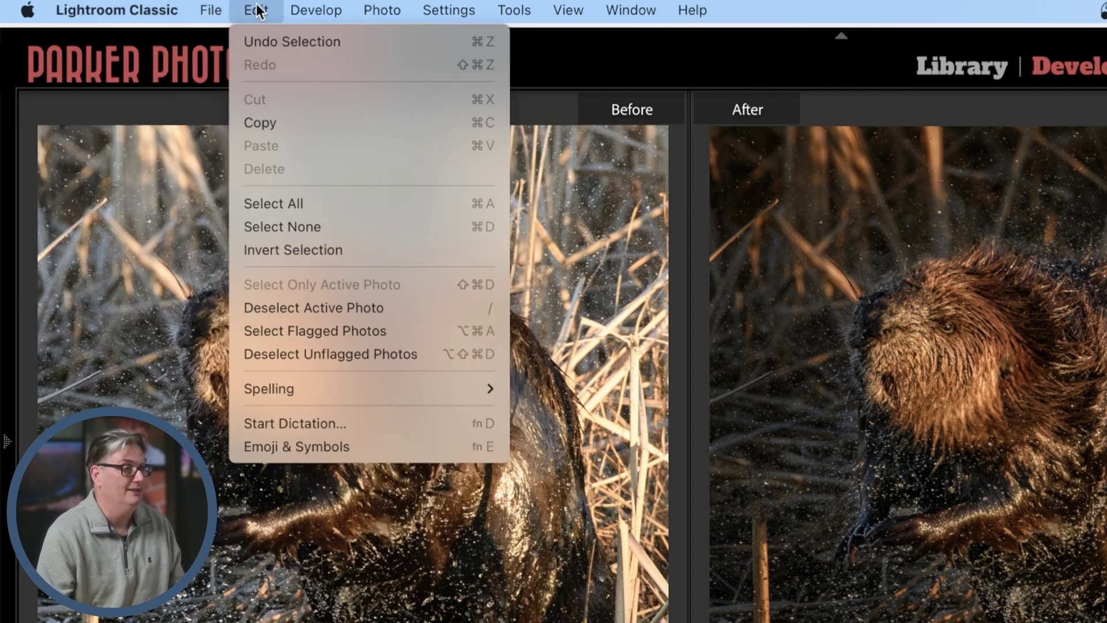
pyautogui.click(144, 96)
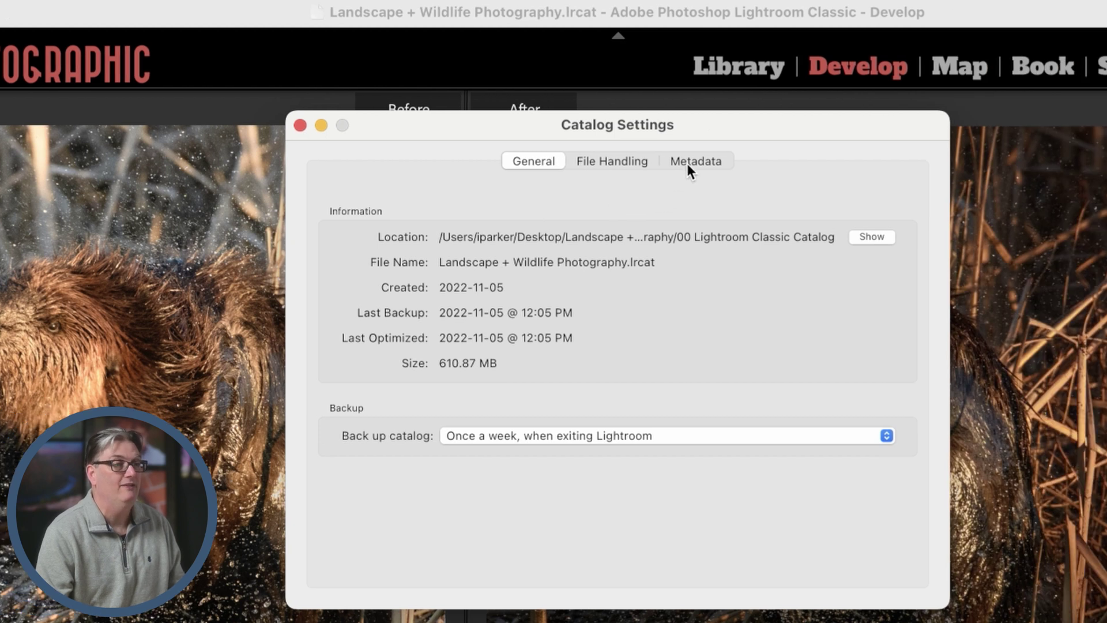
pyautogui.click(687, 163)
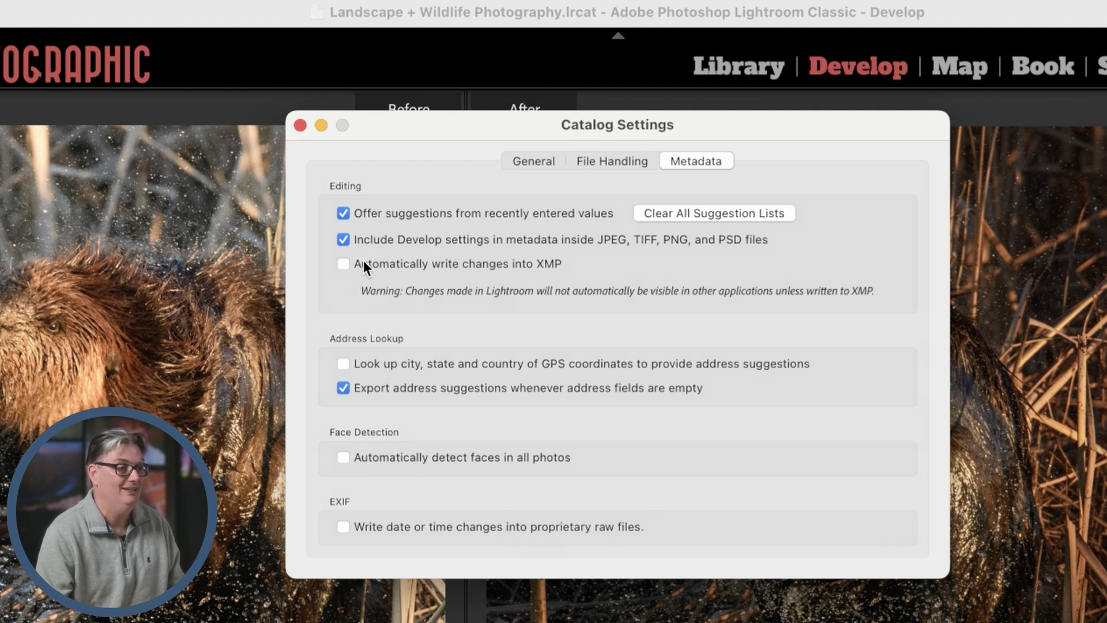
pyautogui.click(340, 263)
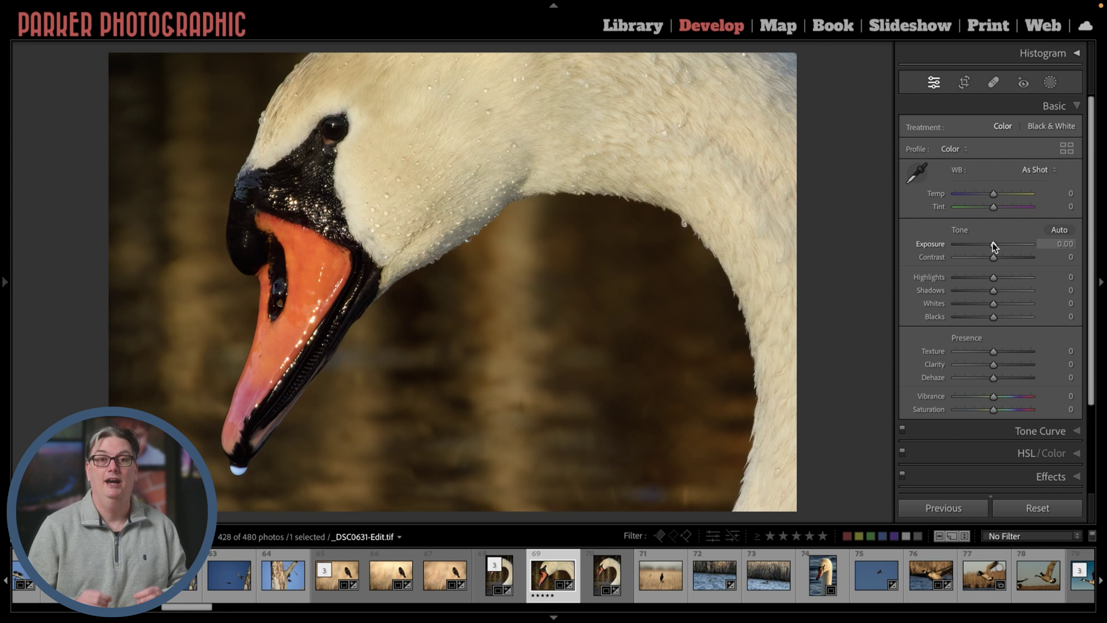
# - Test an Exposure change and a mask Contrast change, undoing both so the swan stays unedited
pyautogui.moveTo(992, 246); pyautogui.dragTo(983, 245)
pyautogui.hotkey('ctrl', 'z')
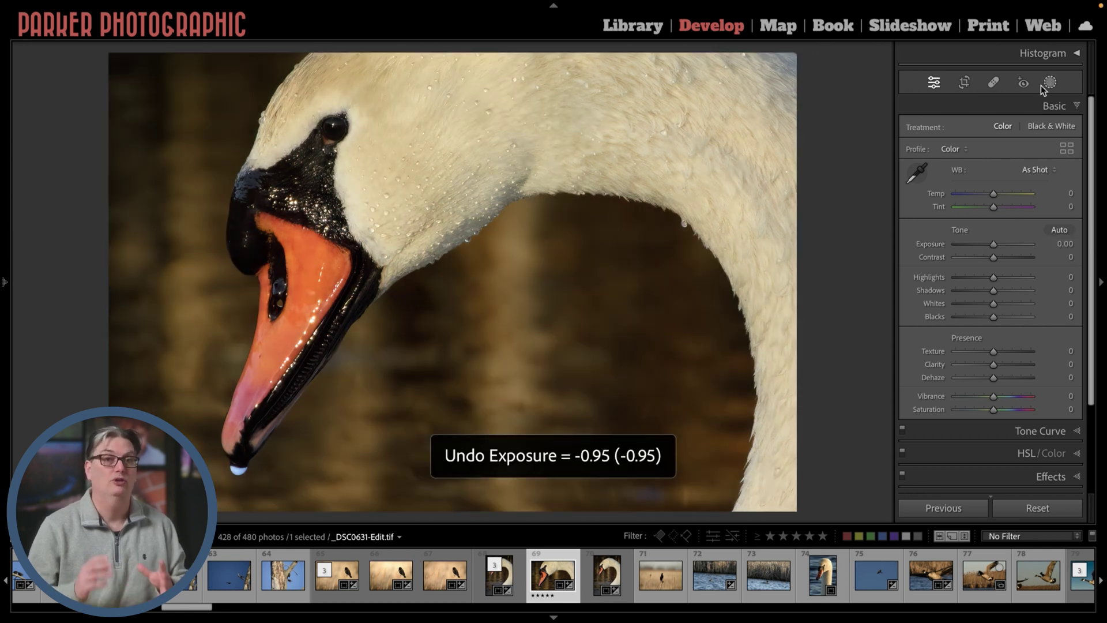
pyautogui.click(1041, 84)
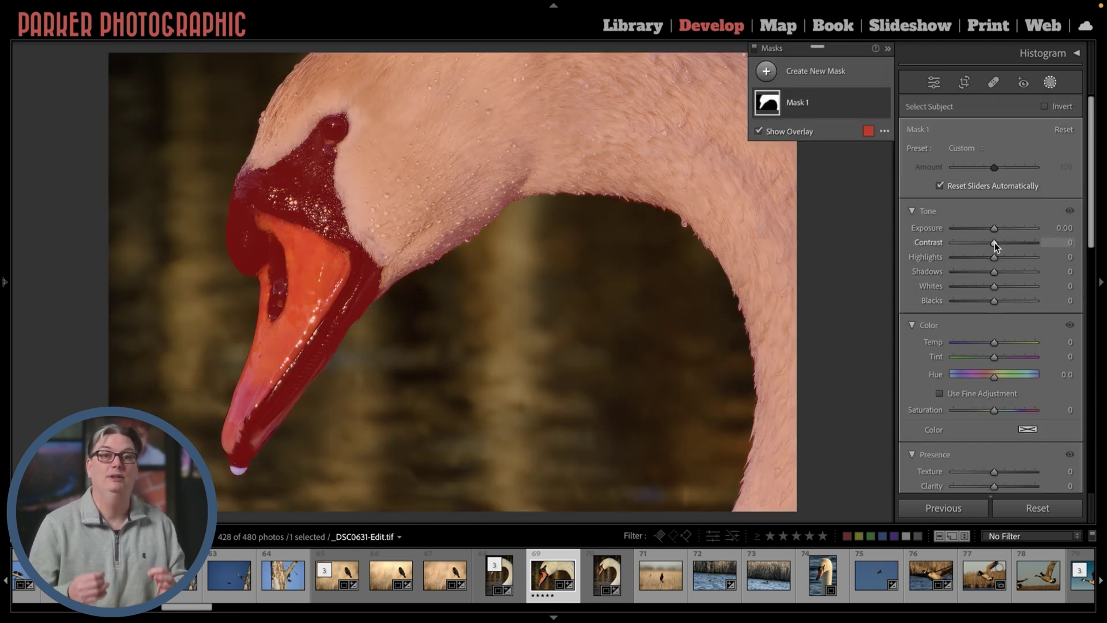
pyautogui.moveTo(994, 242); pyautogui.dragTo(1008, 243)
pyautogui.hotkey('ctrl', 'z')
pyautogui.hotkey('ctrl', 'z')
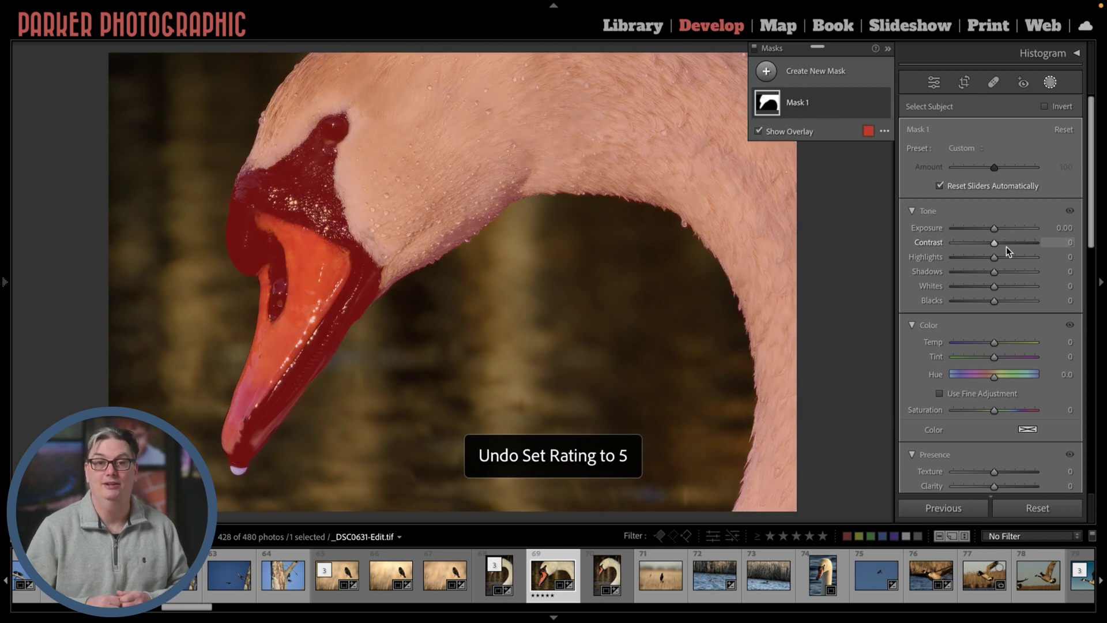
pyautogui.click(1050, 82)
# - Cycle through red, yellow and green labels and 5, 4, 3 stars, ending on red and five stars
pyautogui.press('5')
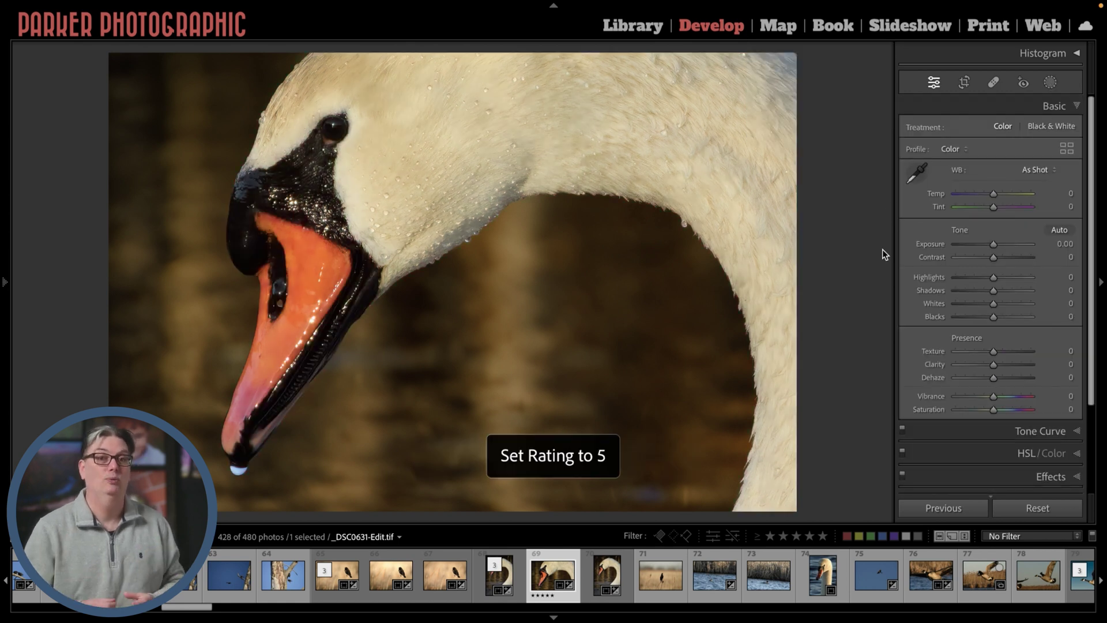
pyautogui.press('6')
pyautogui.press('7')
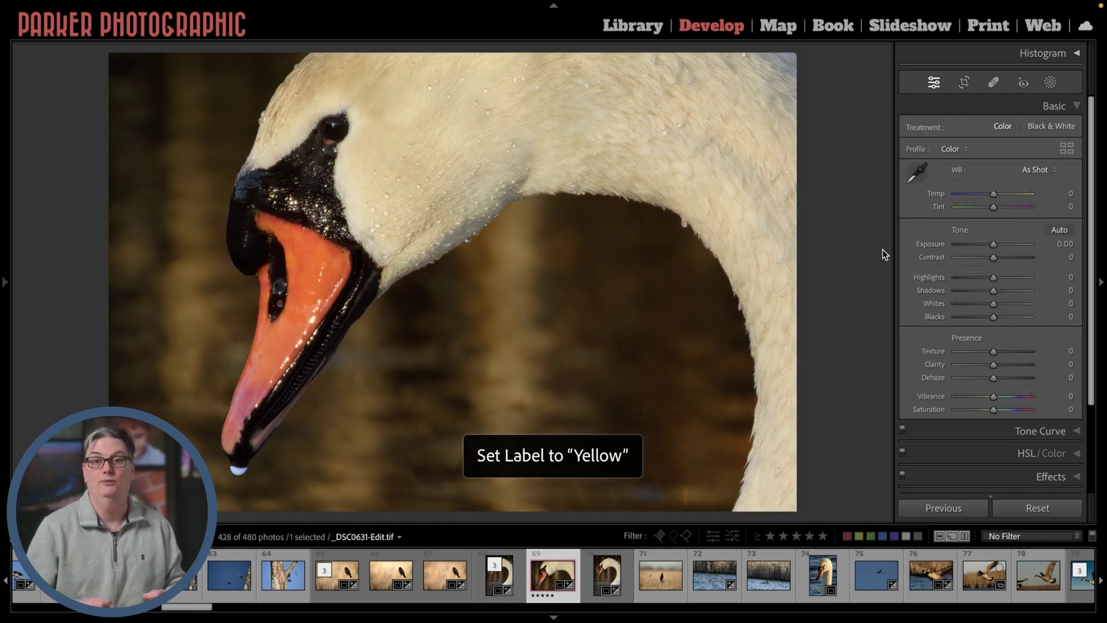
pyautogui.press('8')
pyautogui.press('5')
pyautogui.press('4')
pyautogui.press('3')
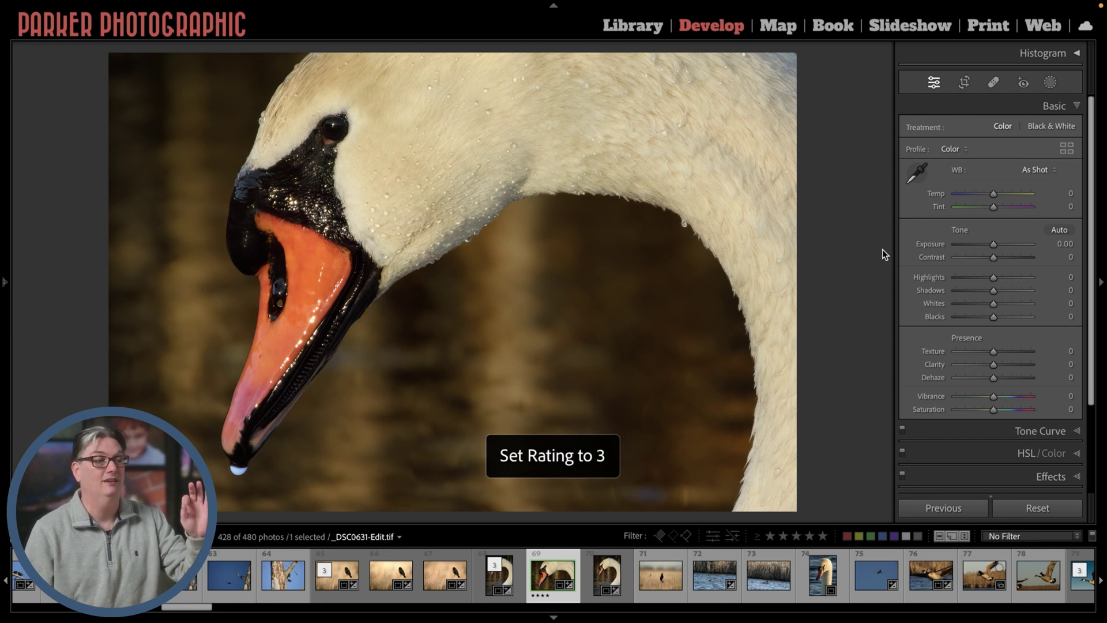
pyautogui.press('6')
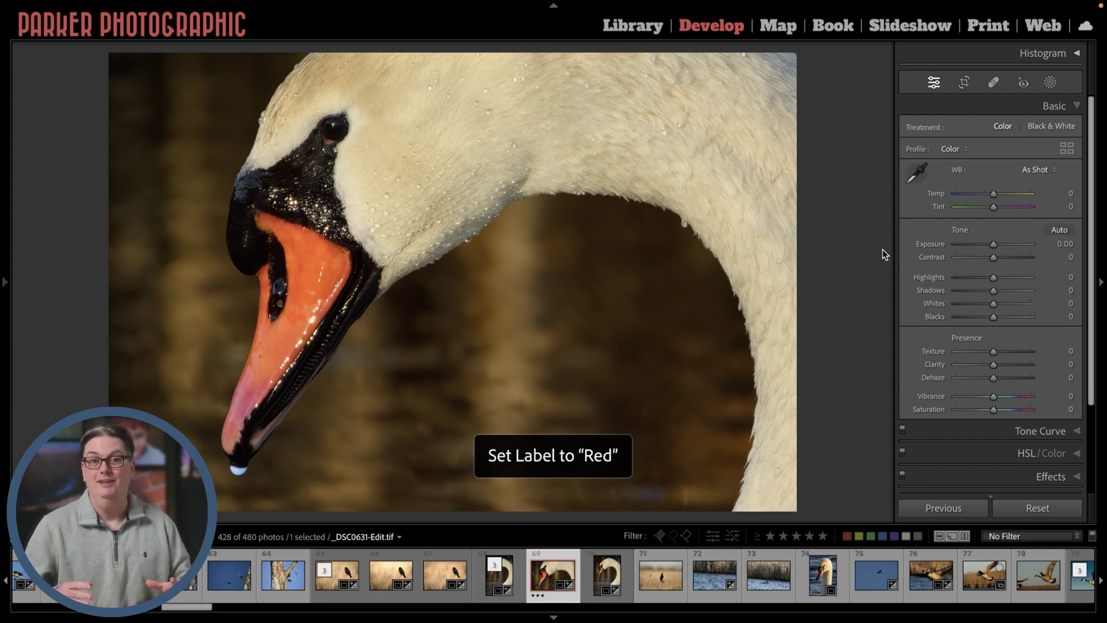
pyautogui.press('5')
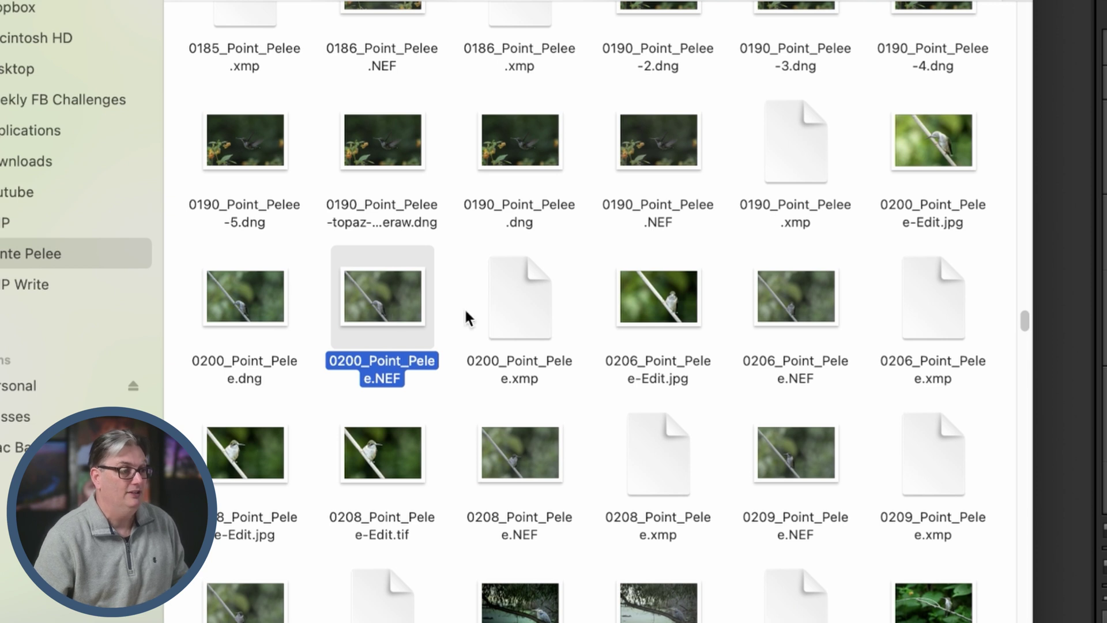
# - Open the 0200_Point_Pelee.xmp sidecar in TextEdit using Open With
pyautogui.click(530, 316)
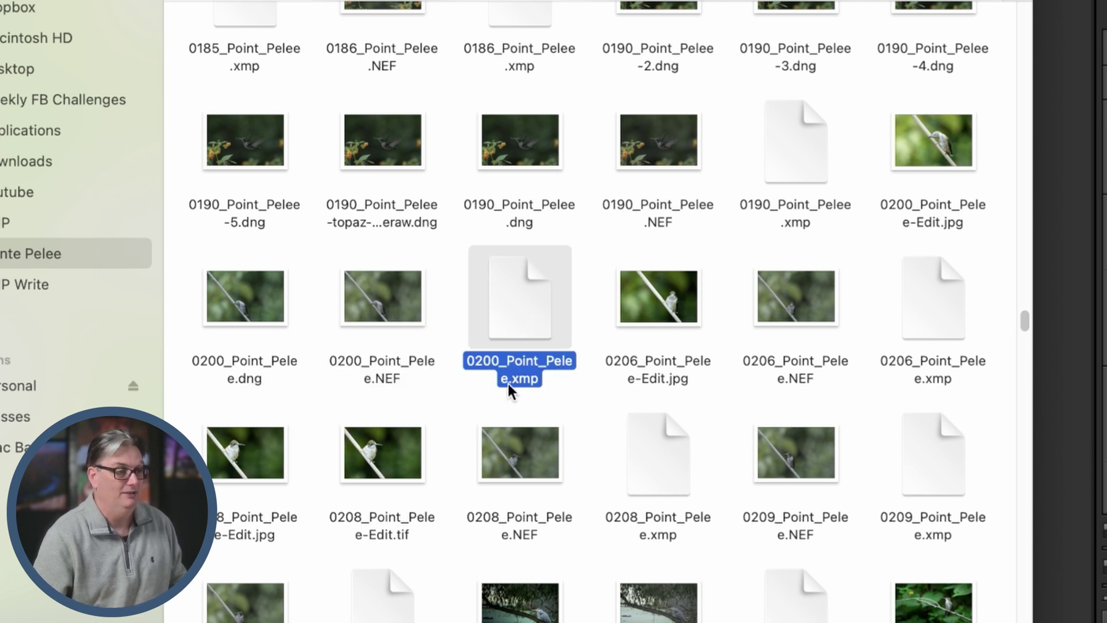
pyautogui.rightClick(511, 278)
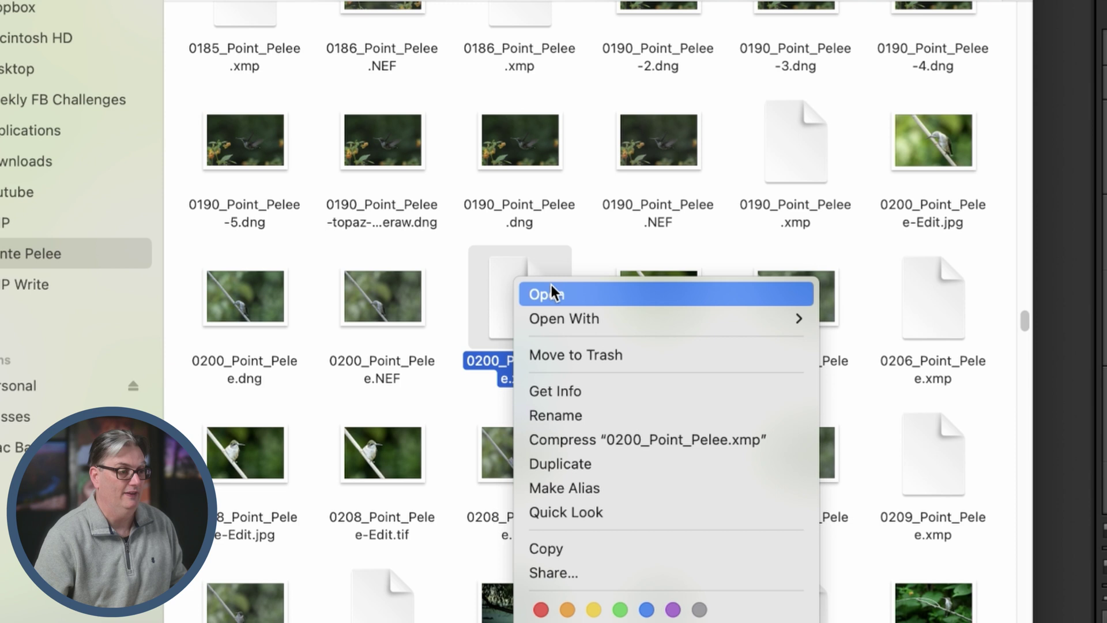
pyautogui.moveTo(595, 316)
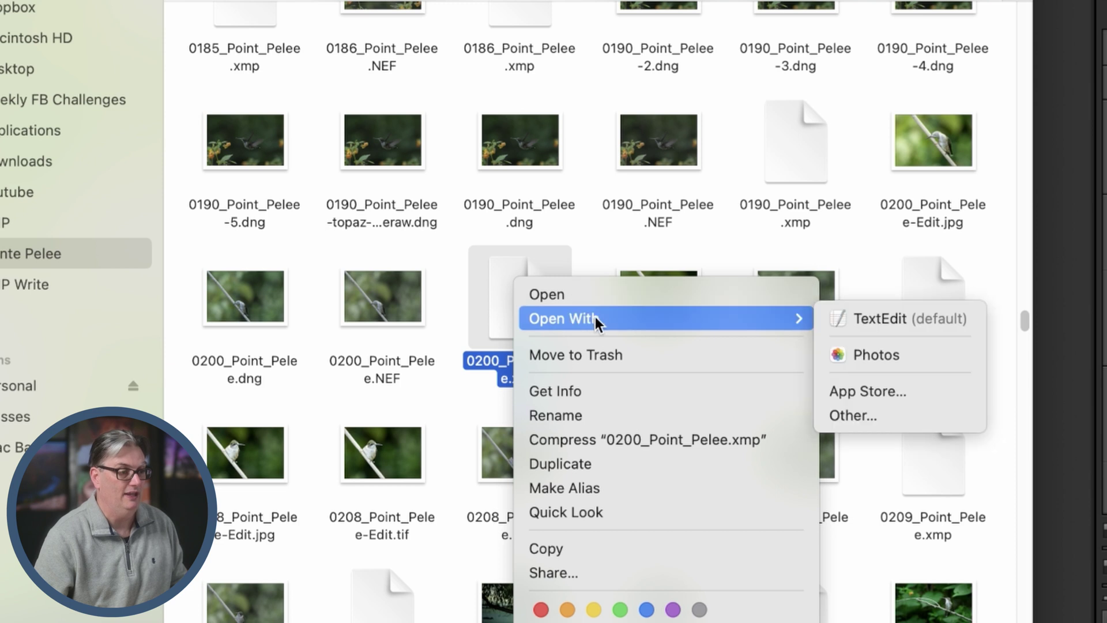
pyautogui.click(876, 317)
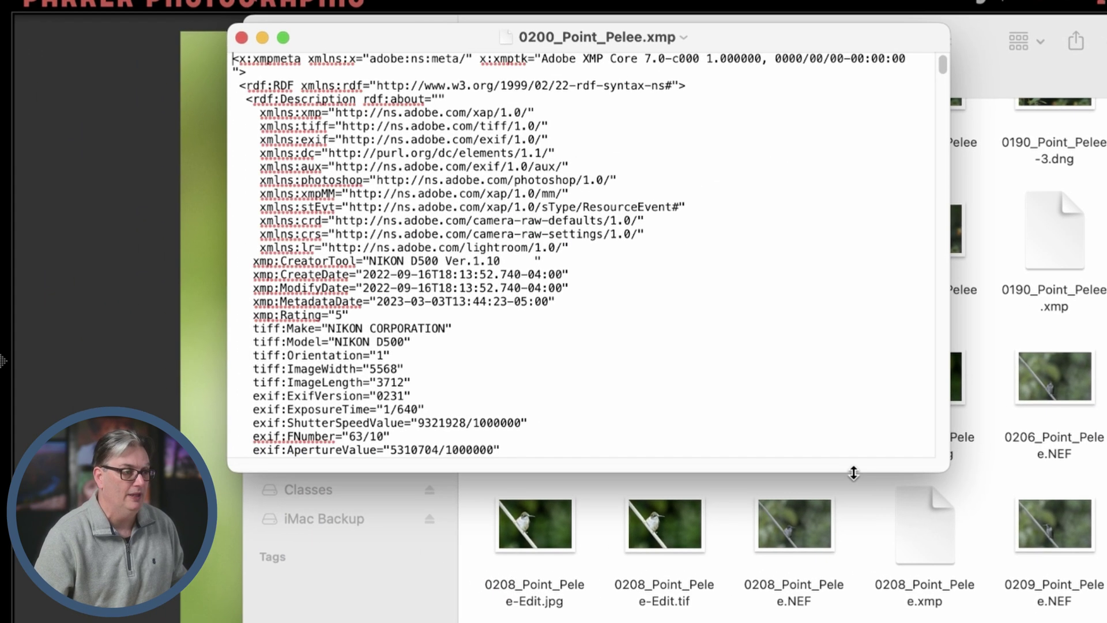
# - Enlarge the window, find 'whitebal', and select the Temperature and Exposure-through-Clarity lines
pyautogui.moveTo(853, 472); pyautogui.dragTo(853, 619)
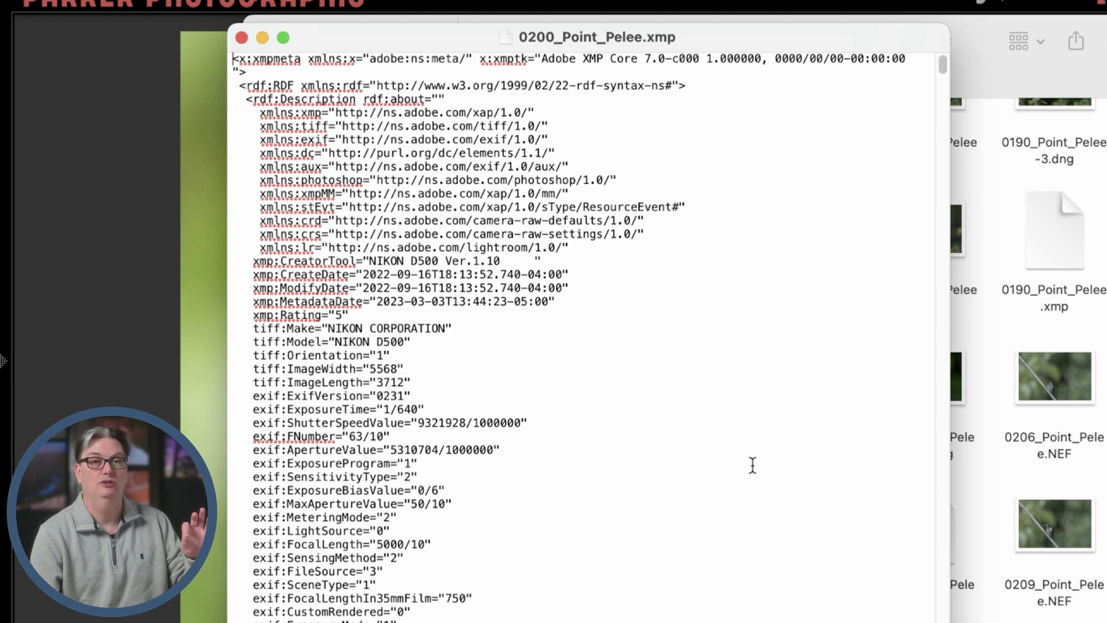
pyautogui.press('super+f')
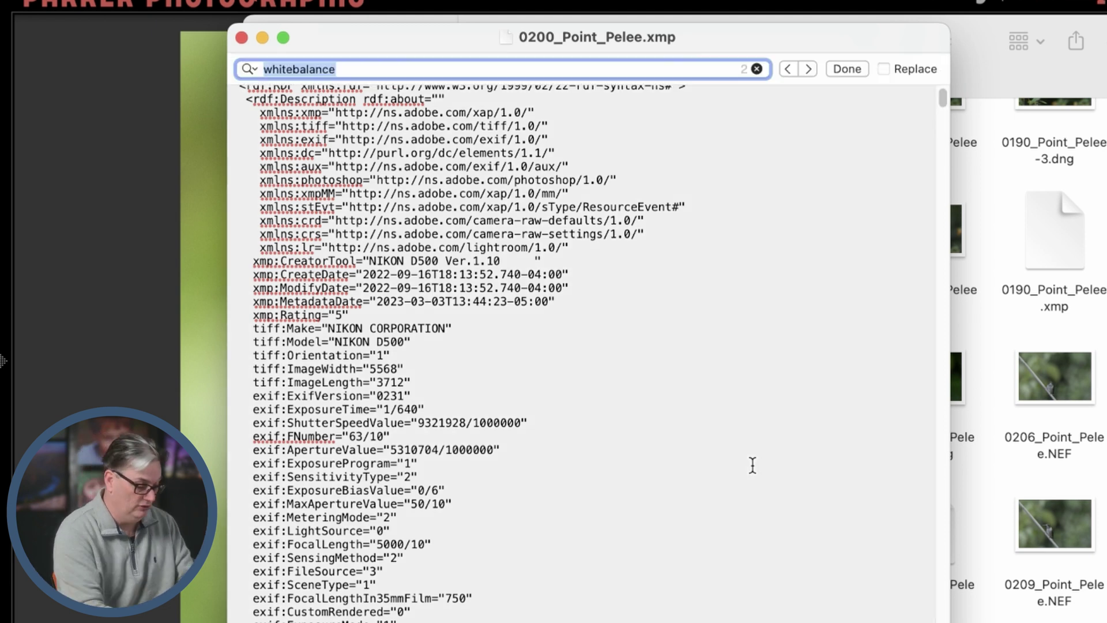
pyautogui.write('whitebal')
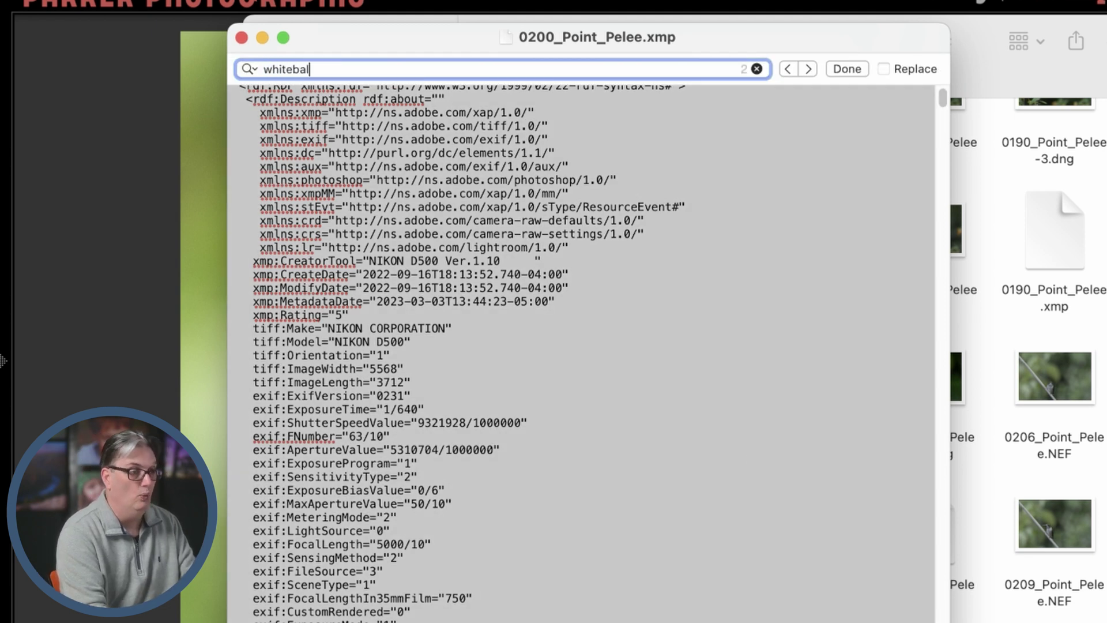
pyautogui.press('Return')
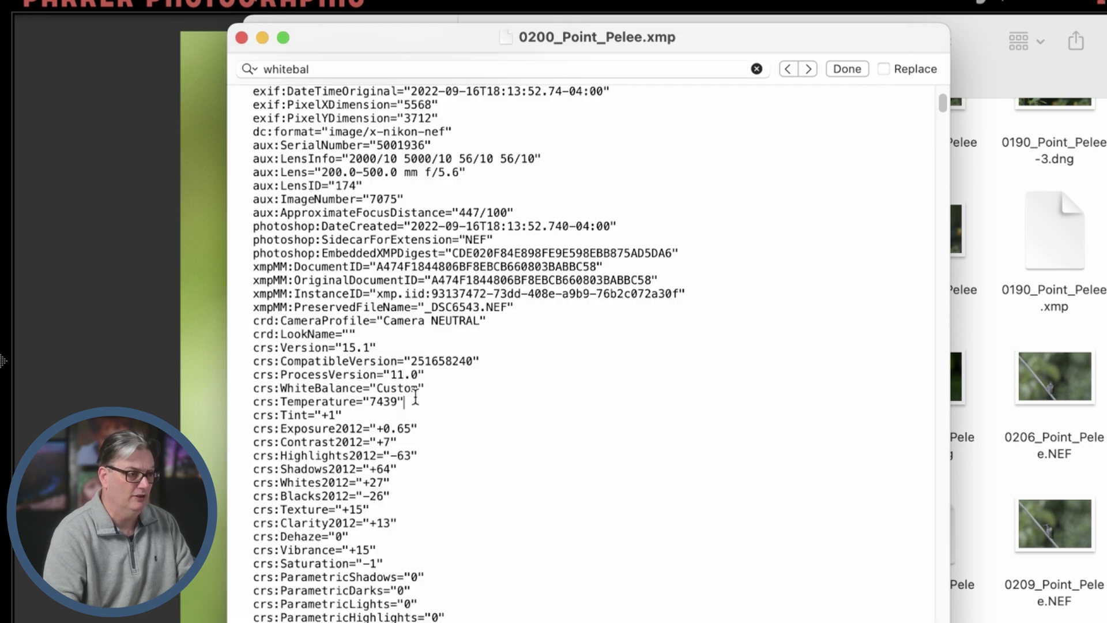
pyautogui.moveTo(405, 402); pyautogui.dragTo(254, 401)
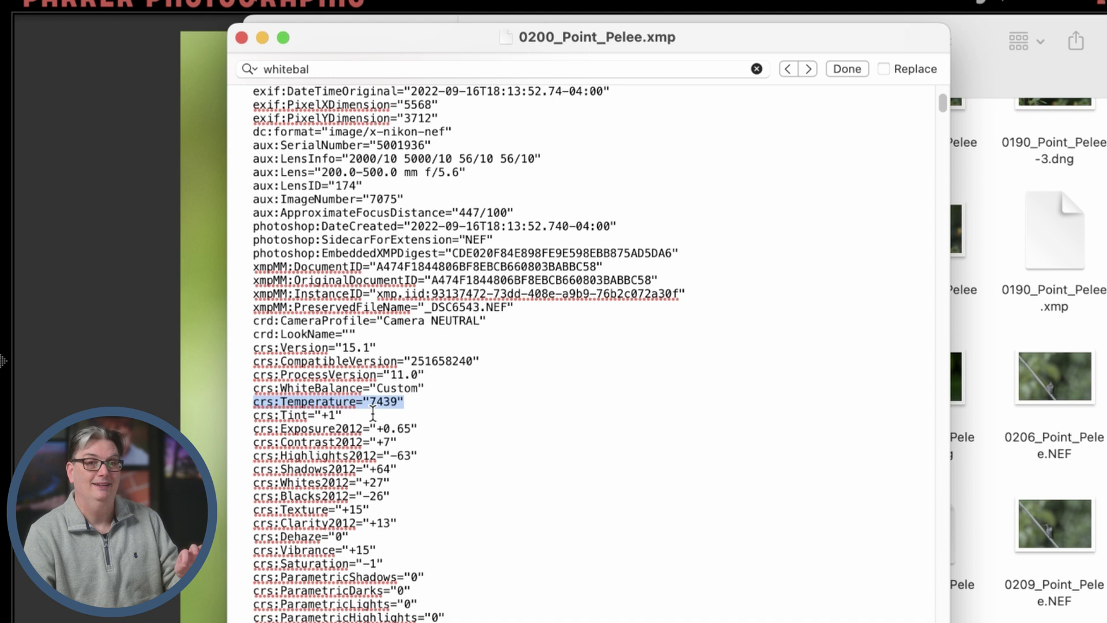
pyautogui.moveTo(247, 428); pyautogui.dragTo(441, 589)
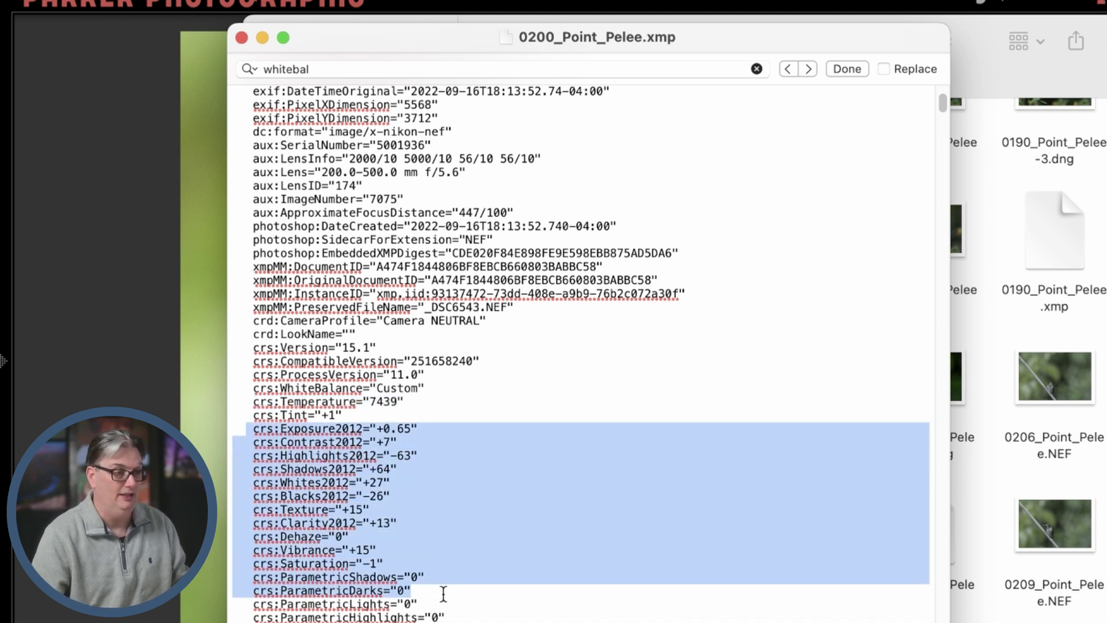
# - Search for 'humming' and select the three keyword lines in the subject list
pyautogui.click(457, 63)
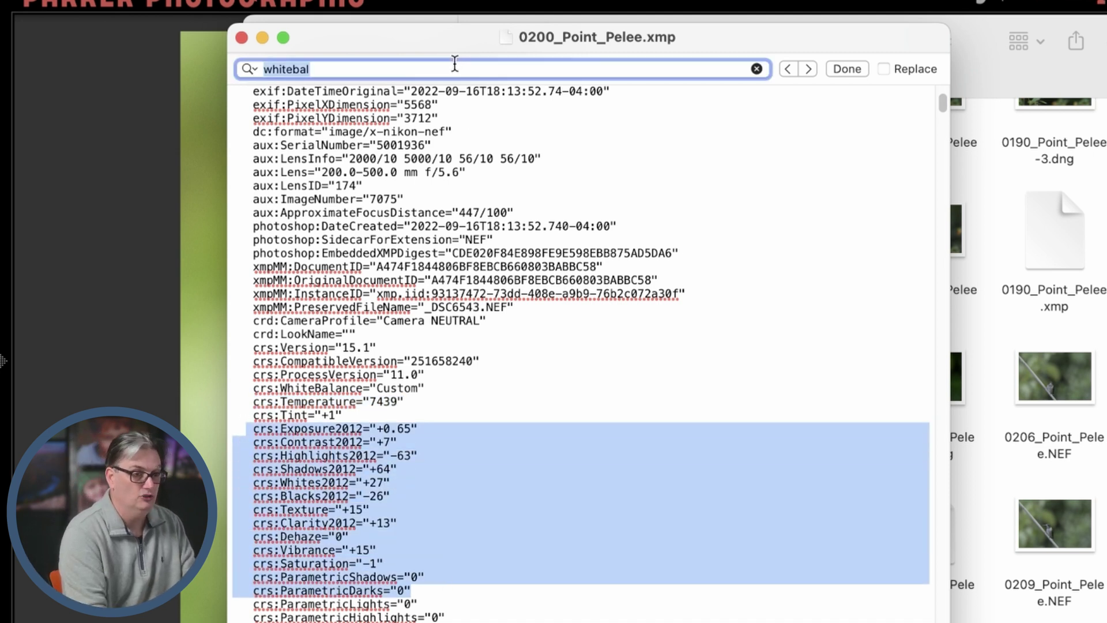
pyautogui.write('humming')
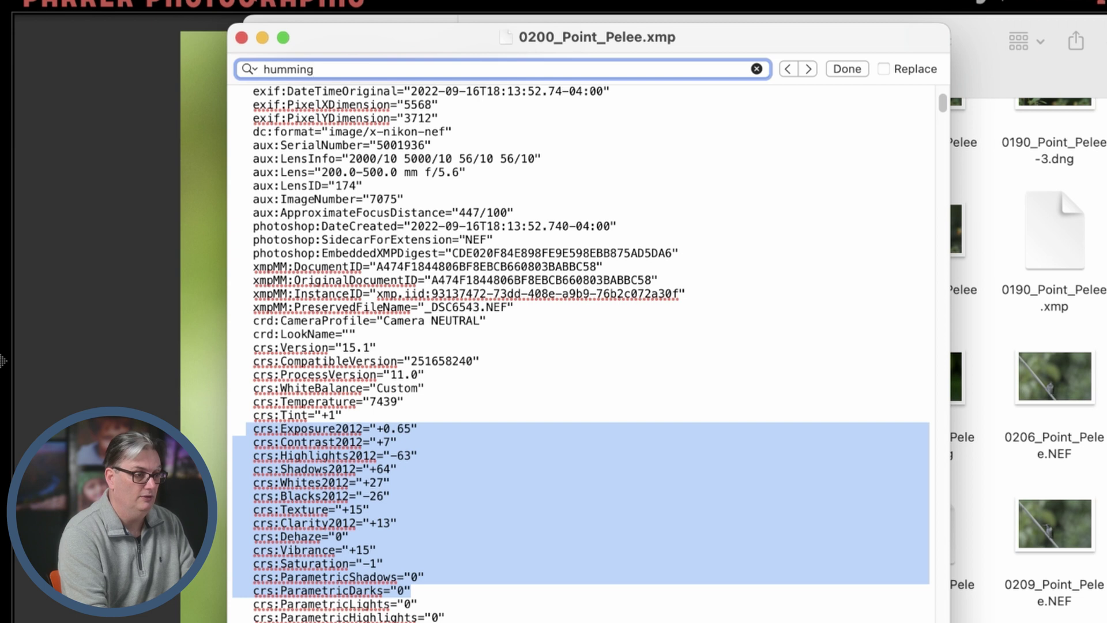
pyautogui.press('Return')
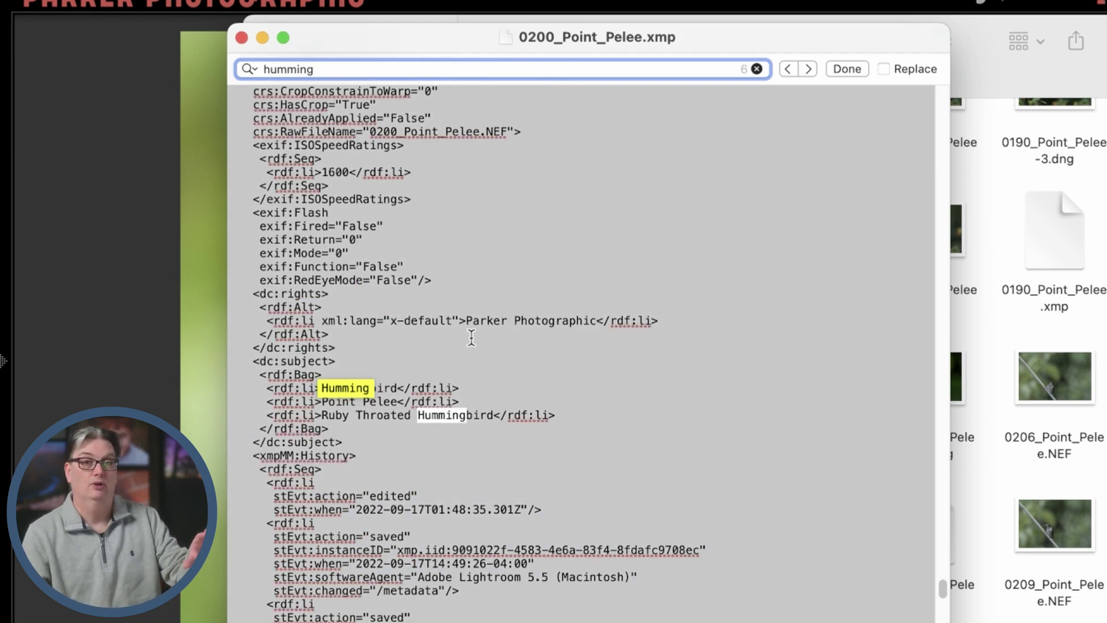
pyautogui.click(471, 338)
pyautogui.moveTo(314, 377); pyautogui.dragTo(417, 414)
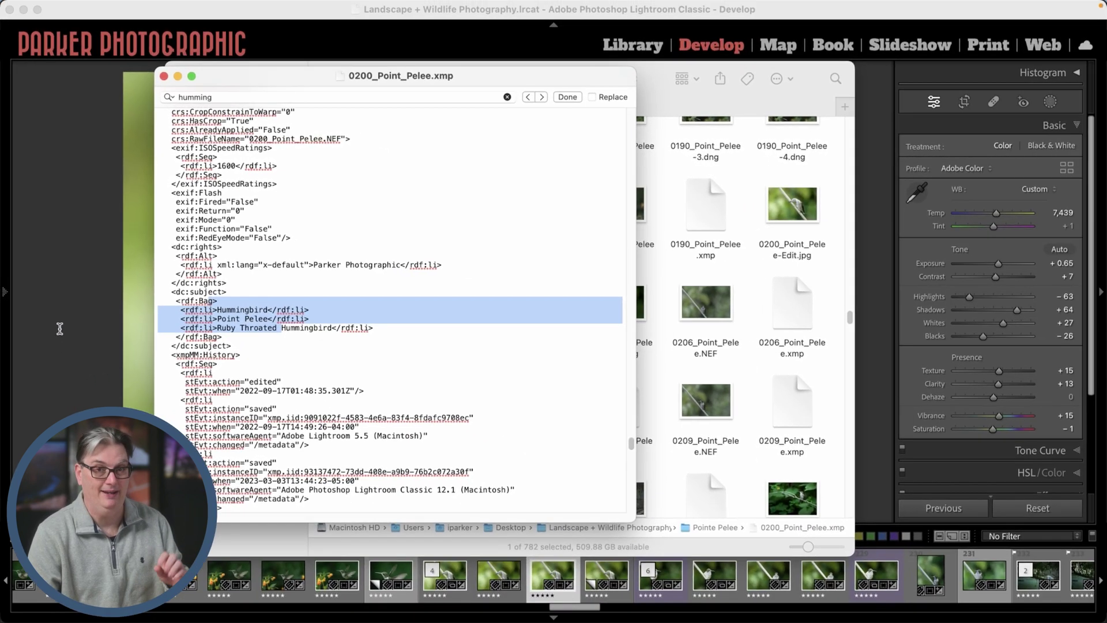
# - Back in Lightroom, try File > New Catalog, then switch to the Library grid and open Import
pyautogui.click(60, 328)
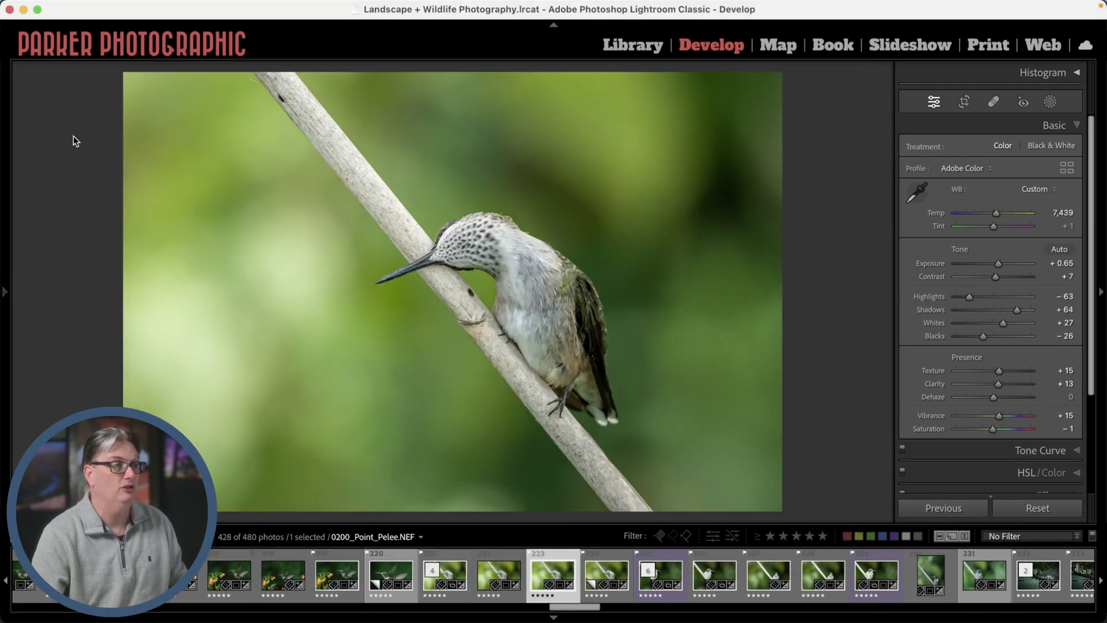
pyautogui.click(138, 7)
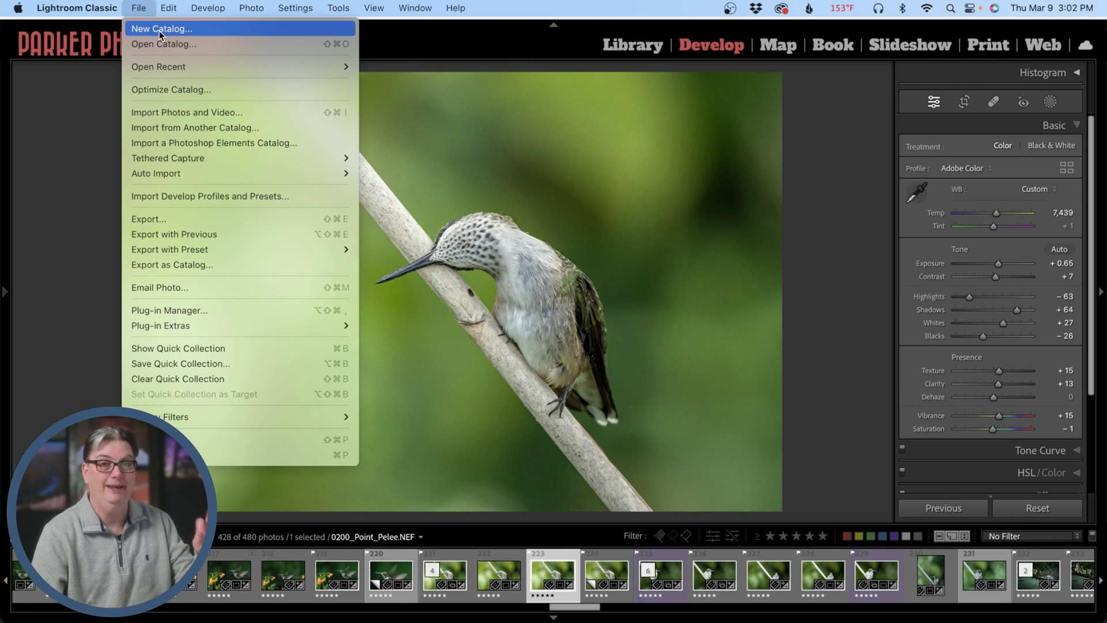
pyautogui.click(161, 33)
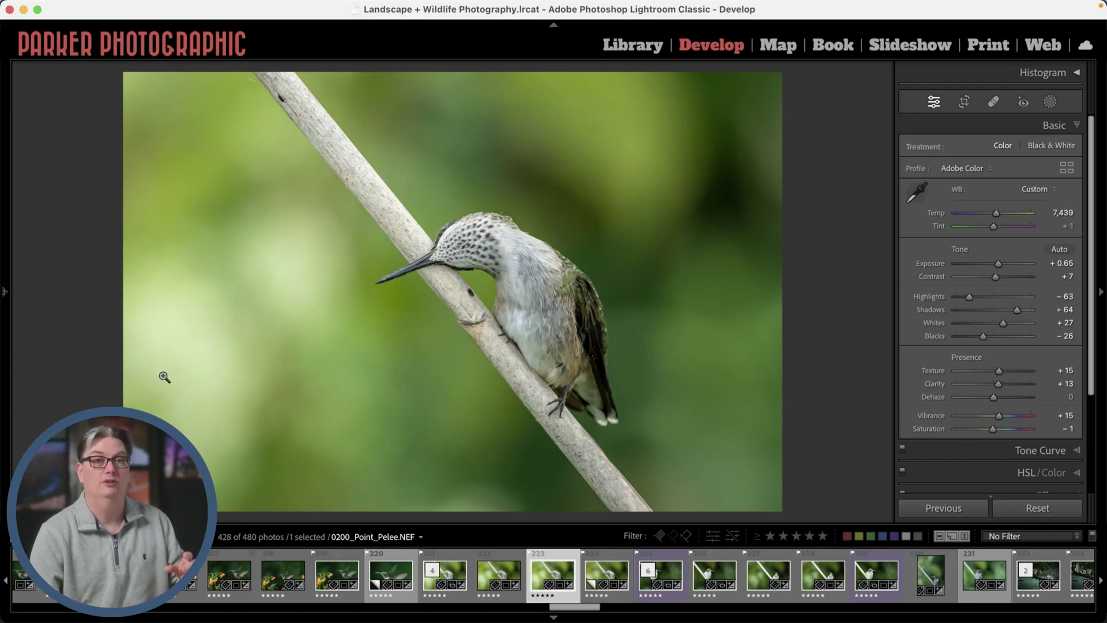
pyautogui.press('g')
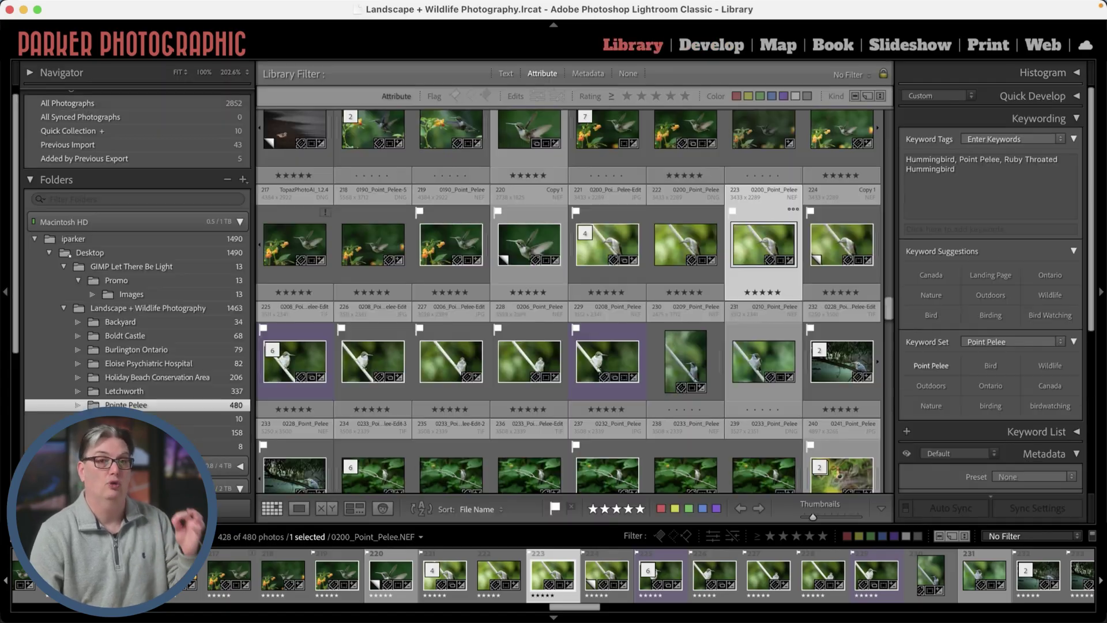
pyautogui.press('super+shift+i')
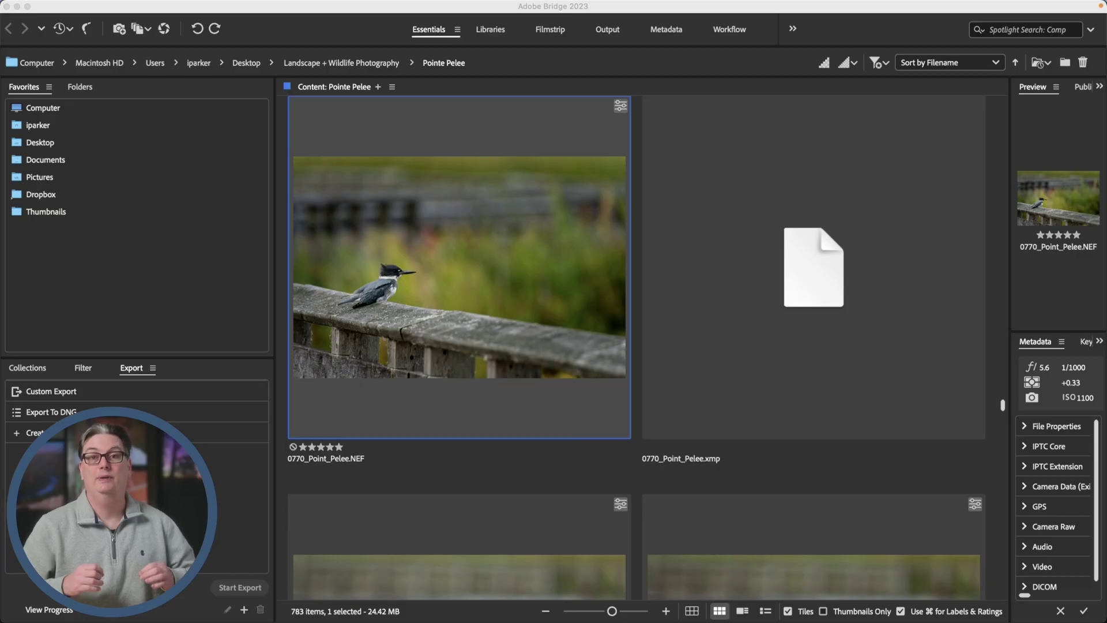
# - Switch to Bridge and open 0770_Point_Pelee.NEF in Camera Raw
pyautogui.click(313, 417)
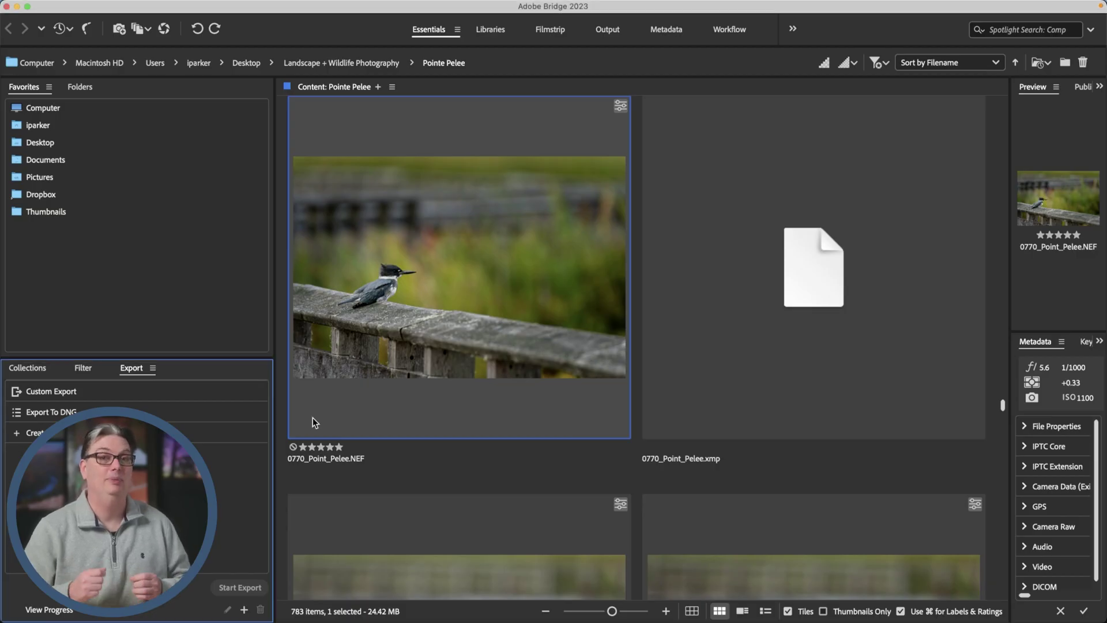
pyautogui.doubleClick(458, 283)
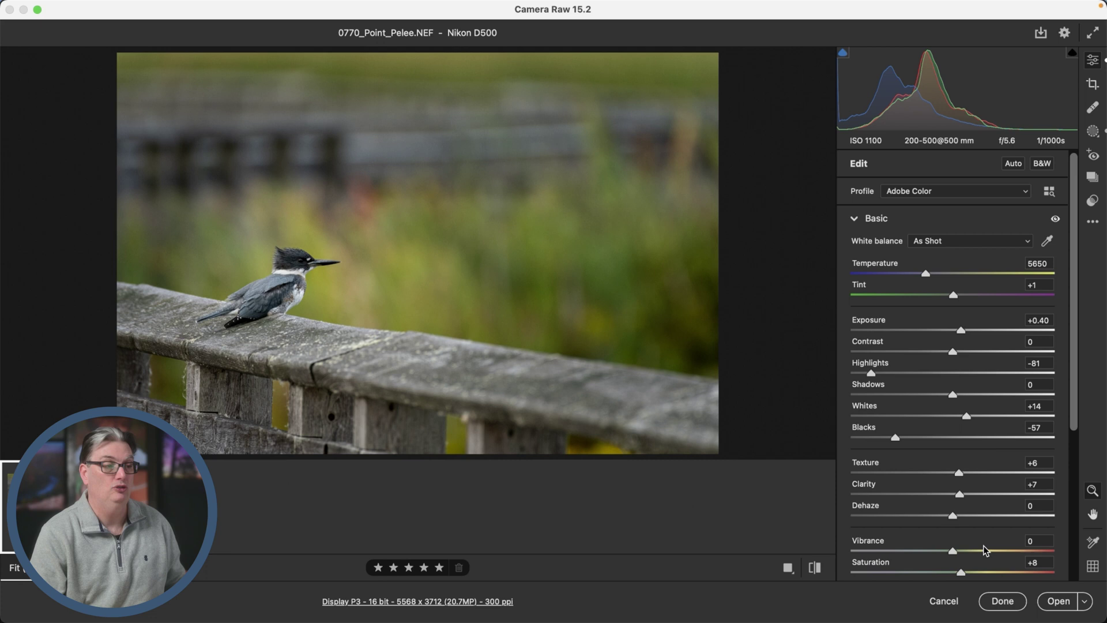
# - Cancel Camera Raw and delete the 0770_Point_Pelee.xmp sidecar in Bridge
pyautogui.click(943, 601)
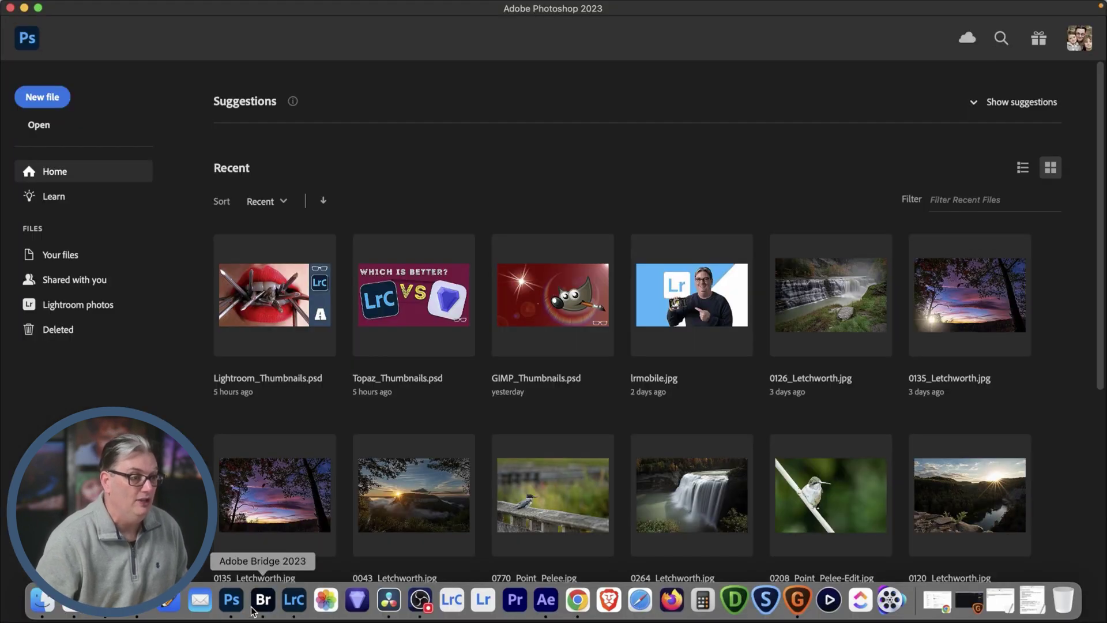
pyautogui.click(252, 608)
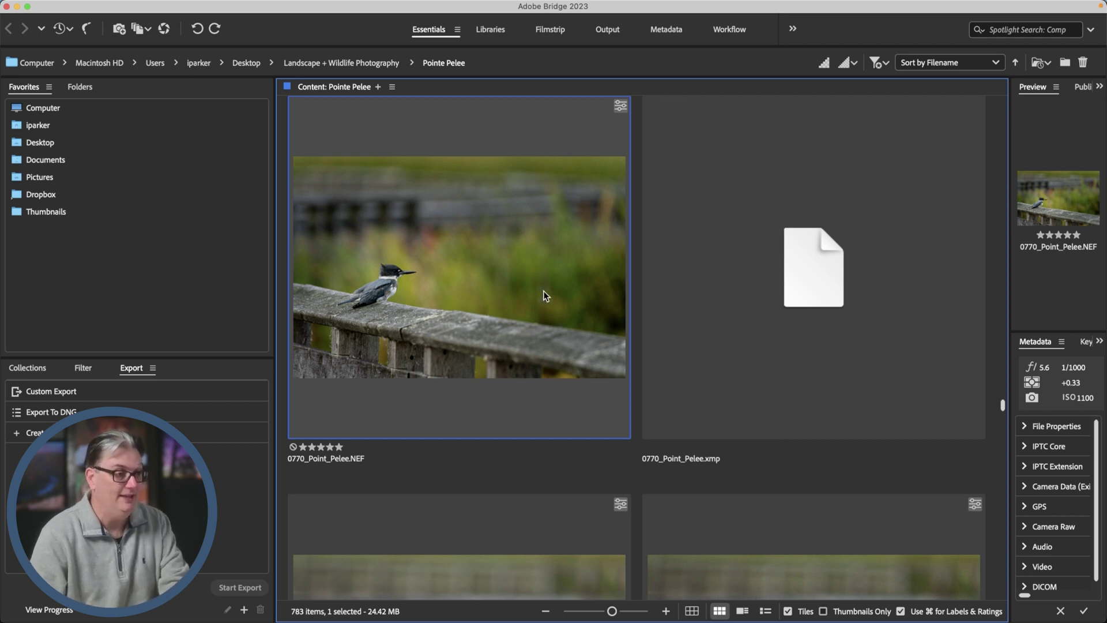
pyautogui.click(735, 282)
pyautogui.press('BackSpace')
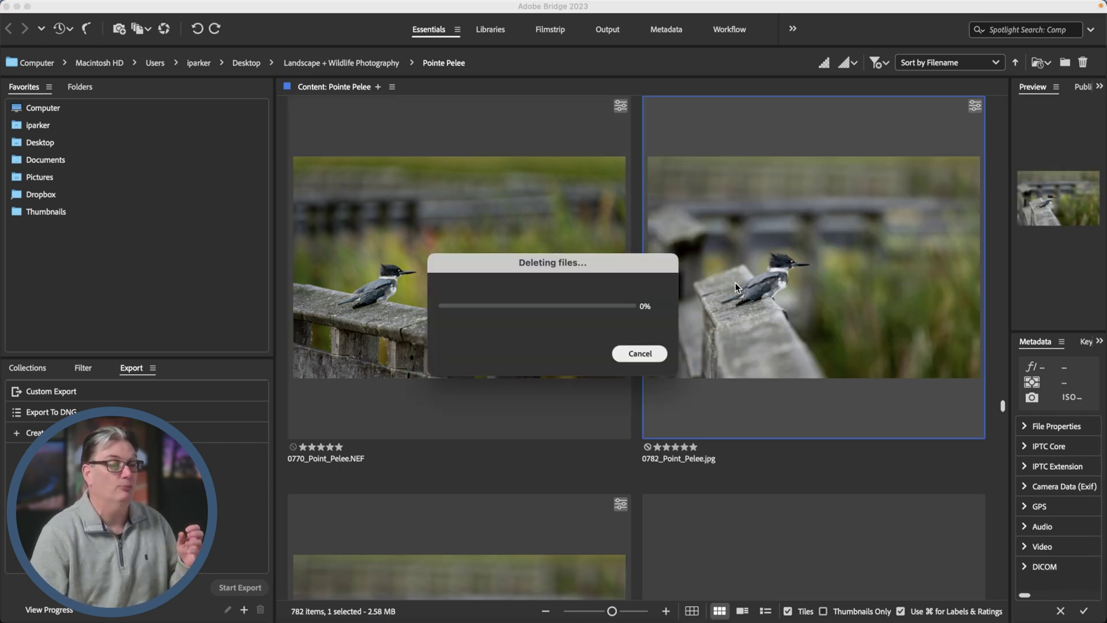
# - Select 0770_Point_Pelee.NEF and open it again in Camera Raw, now without its sidecar
pyautogui.click(501, 300)
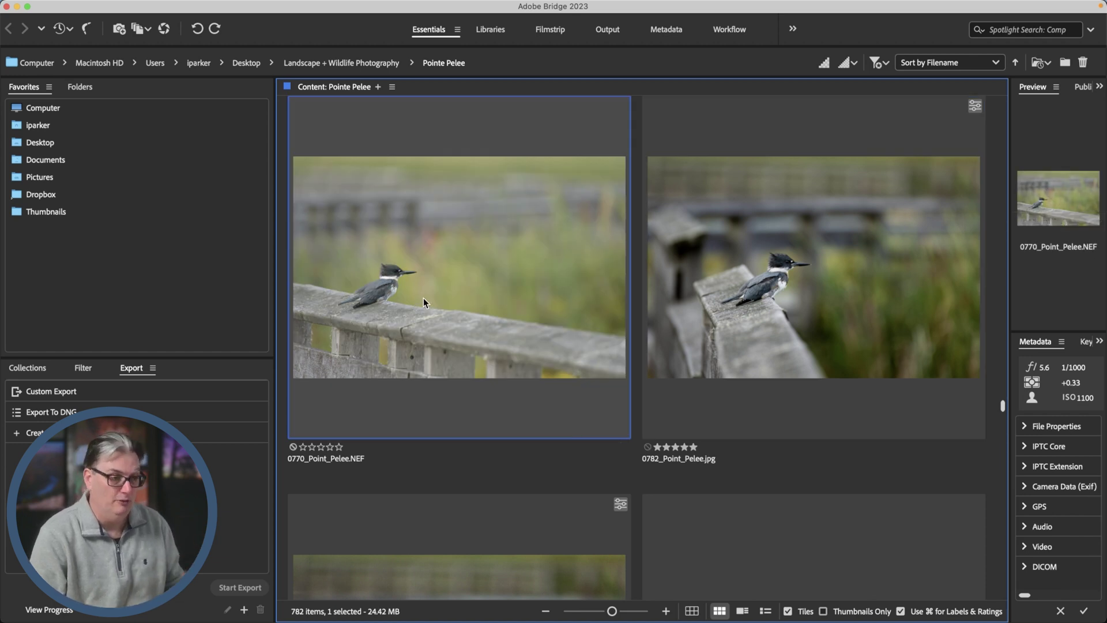
pyautogui.doubleClick(423, 297)
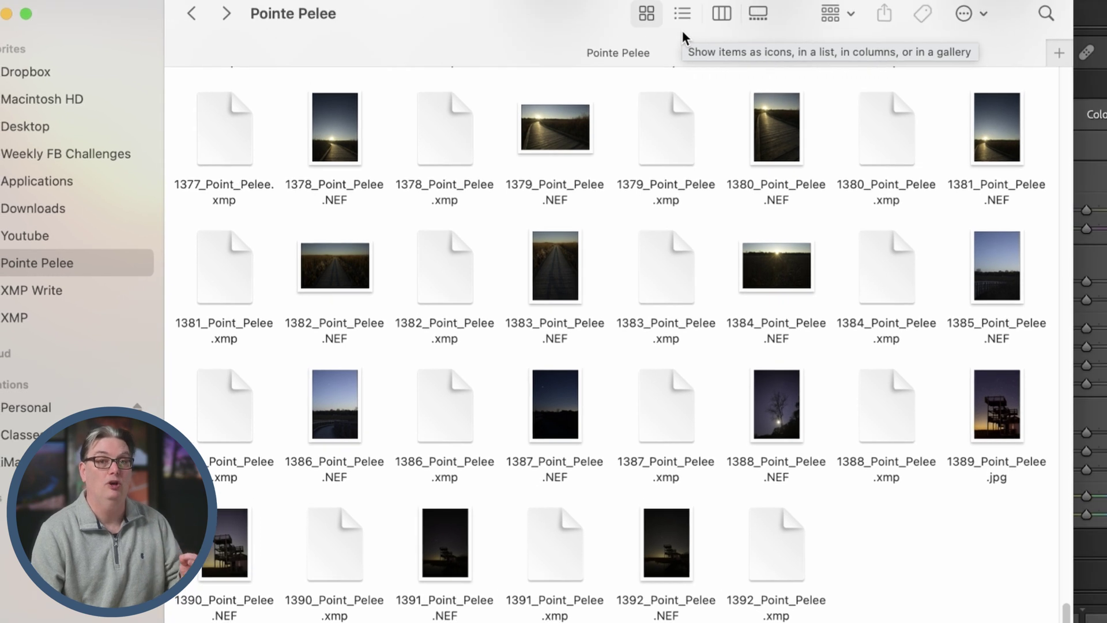
# - Show the folder in List view sorted by Size ascending and select the 1.2 MB 1390_Point_Pelee.xmp
pyautogui.click(682, 13)
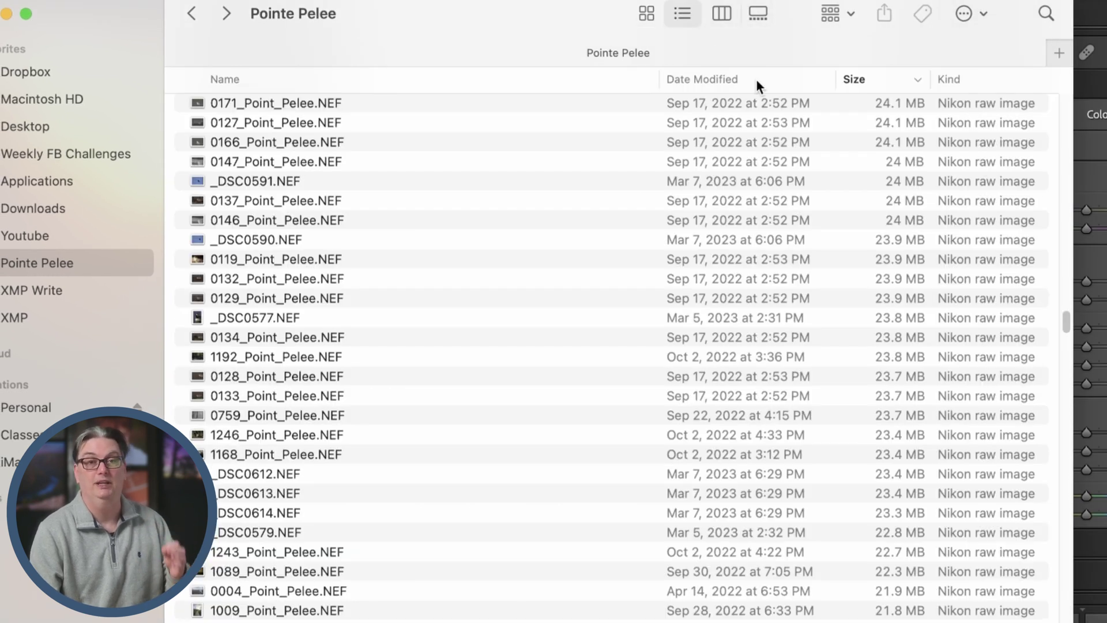
pyautogui.moveTo(1064, 320); pyautogui.dragTo(1087, 81)
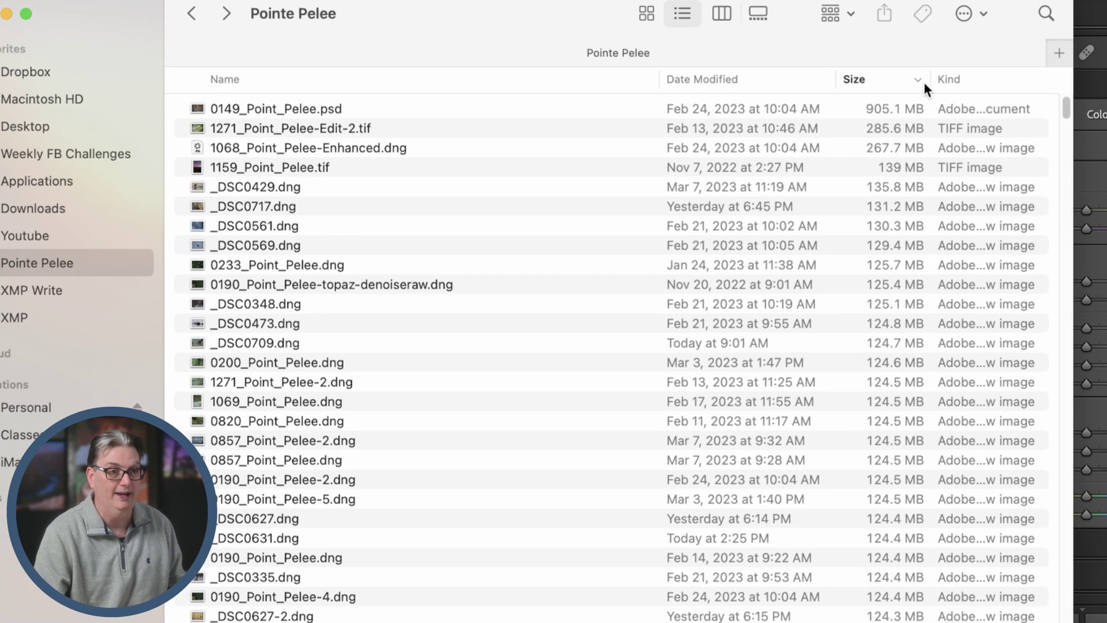
pyautogui.click(902, 81)
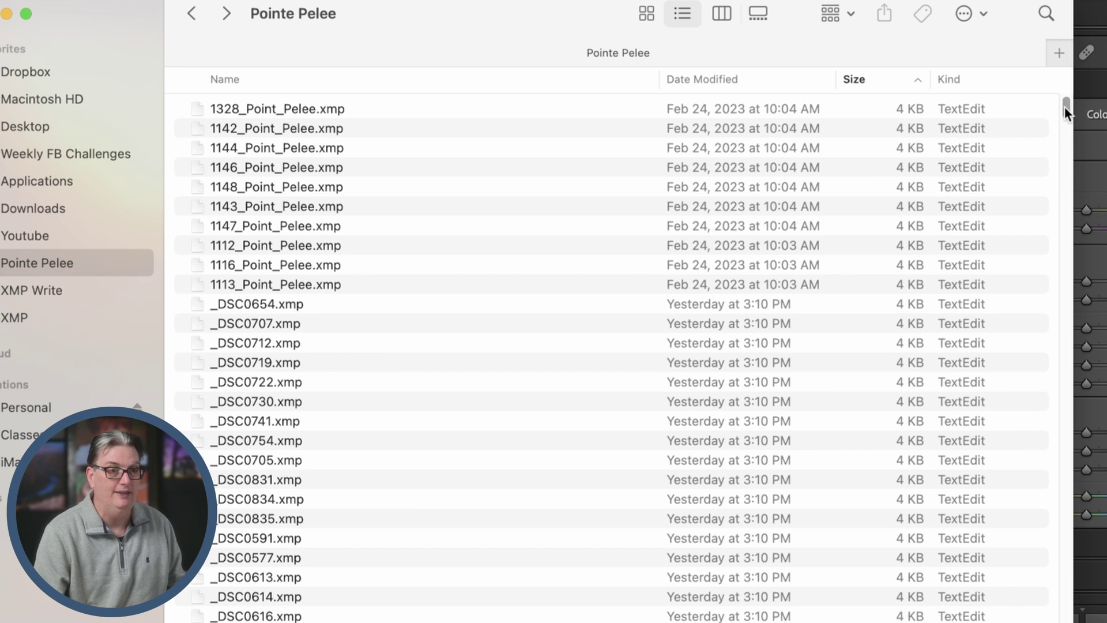
pyautogui.moveTo(1064, 107); pyautogui.dragTo(1051, 277)
pyautogui.scroll(-15, 1064, 290)
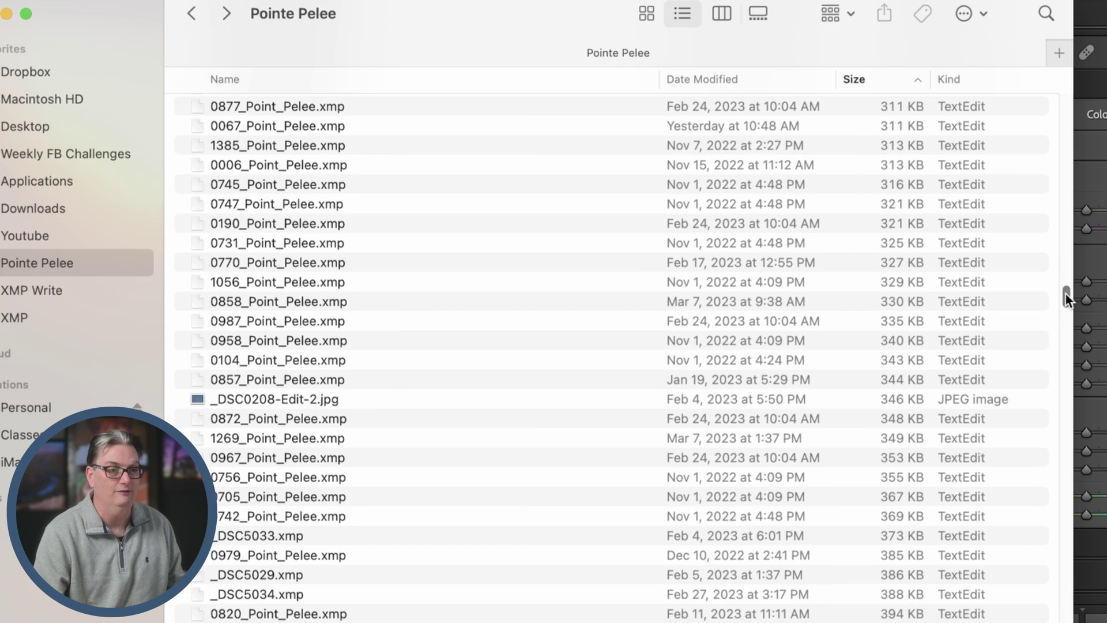
pyautogui.click(888, 419)
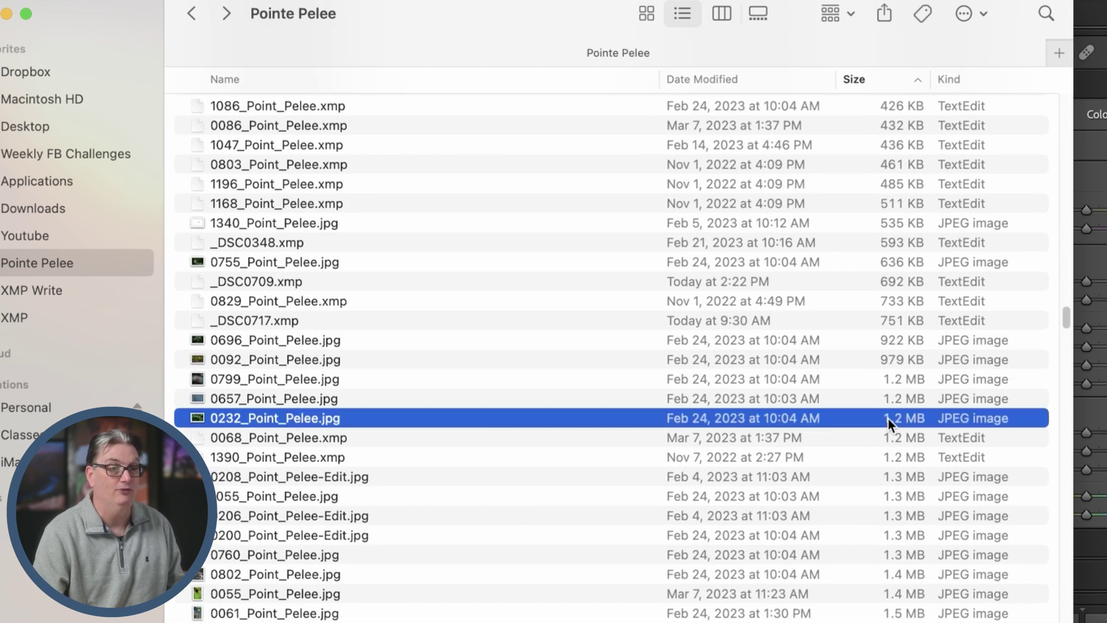
pyautogui.click(890, 438)
pyautogui.click(907, 457)
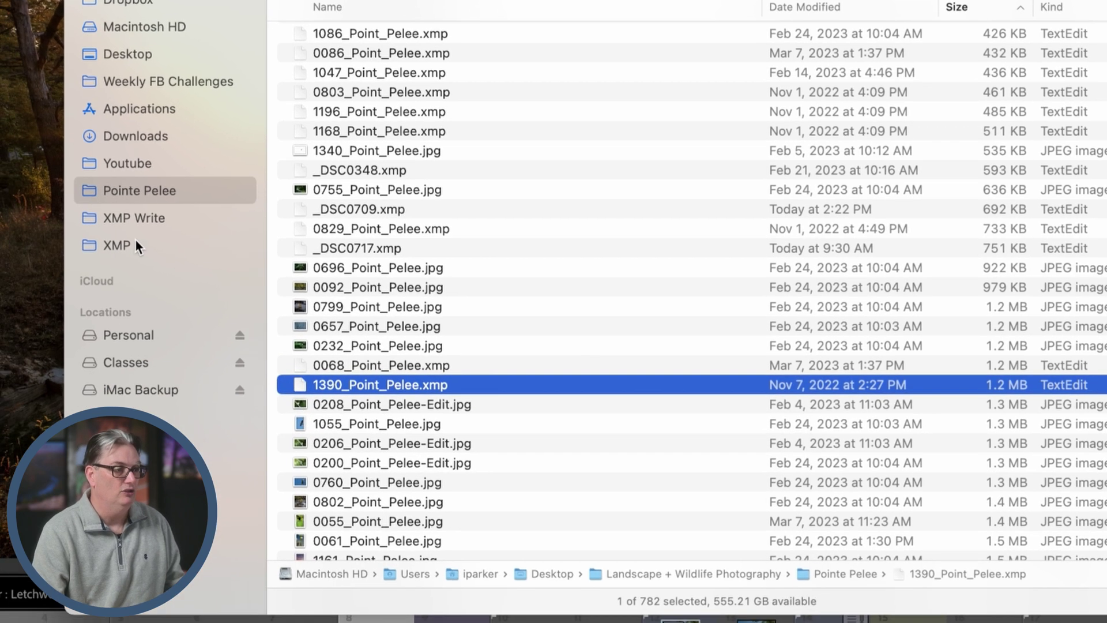
# - Open the XMP folder, show its Get Info total size, and place the window beside it
pyautogui.click(117, 245)
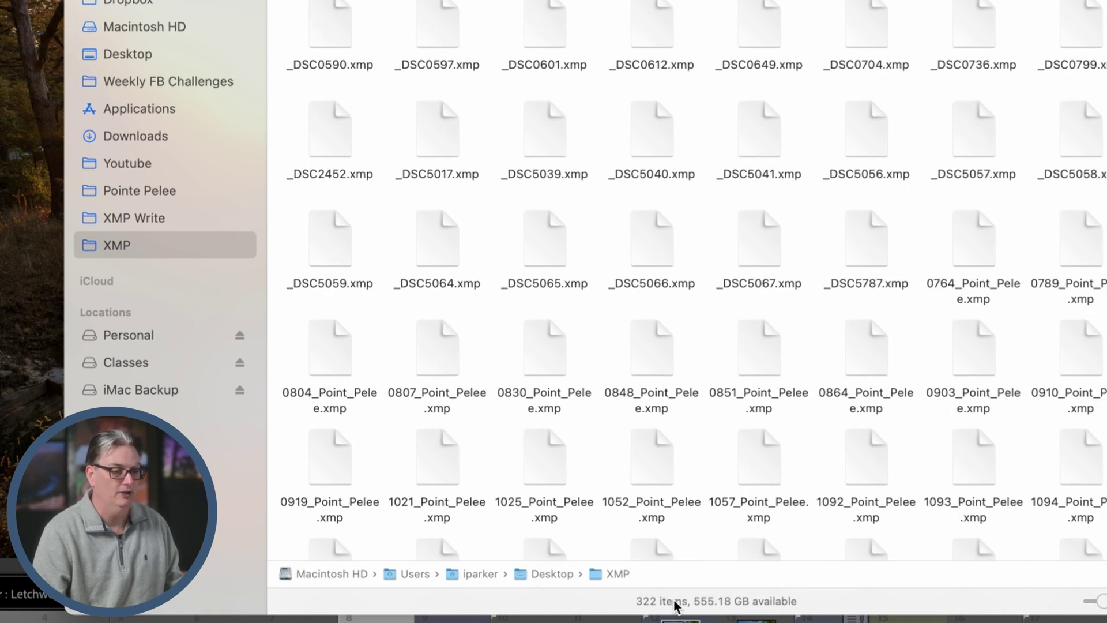
pyautogui.rightClick(162, 247)
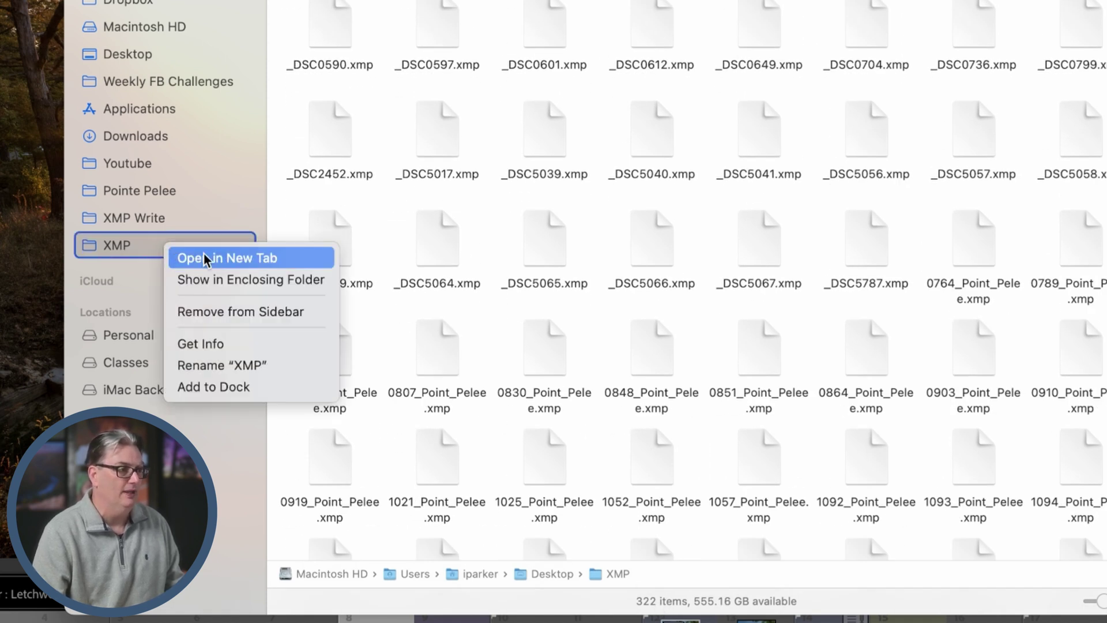
pyautogui.click(218, 344)
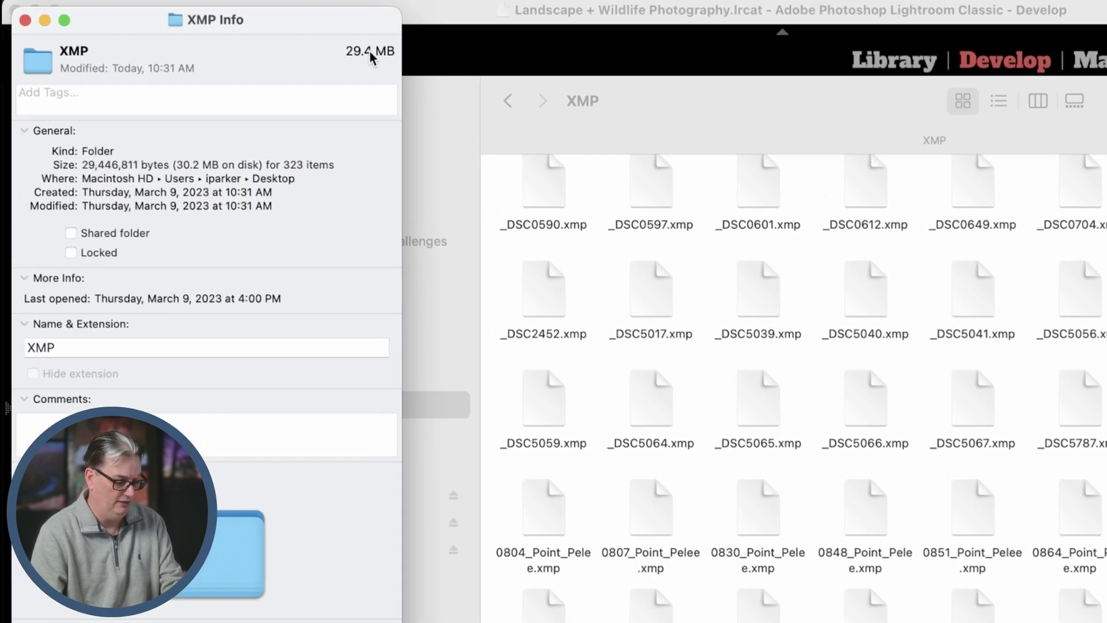
pyautogui.click(652, 119)
pyautogui.moveTo(652, 119); pyautogui.dragTo(693, 173)
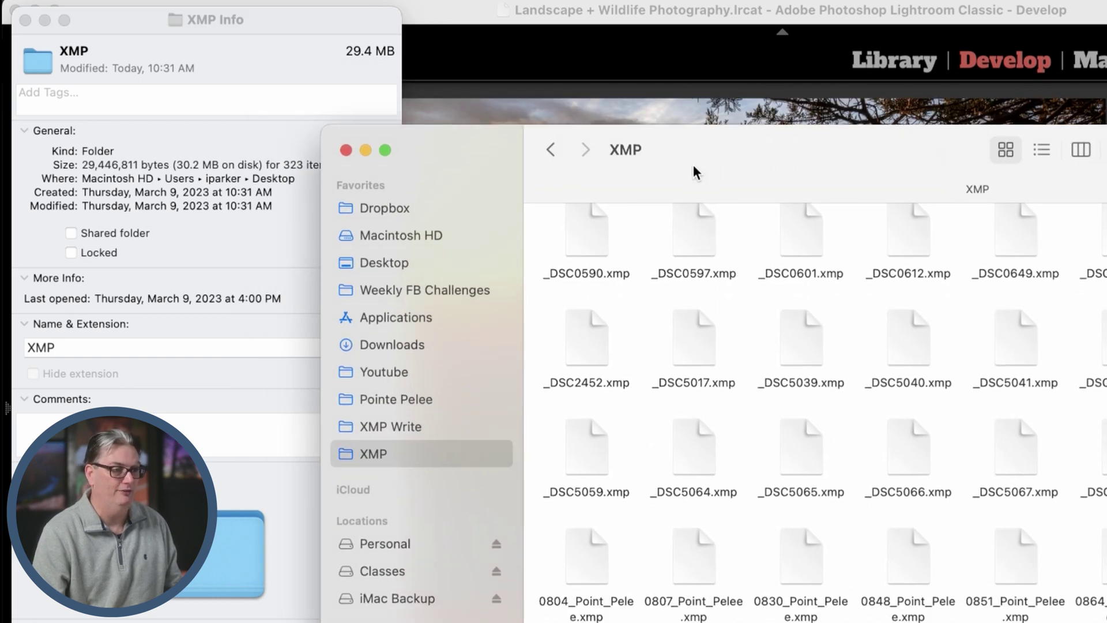
# - Open Pointe Pelee and select files such as _DSC0348.xmp, 1192, 0129 and 0147_Point_Pelee.NEF
pyautogui.click(437, 399)
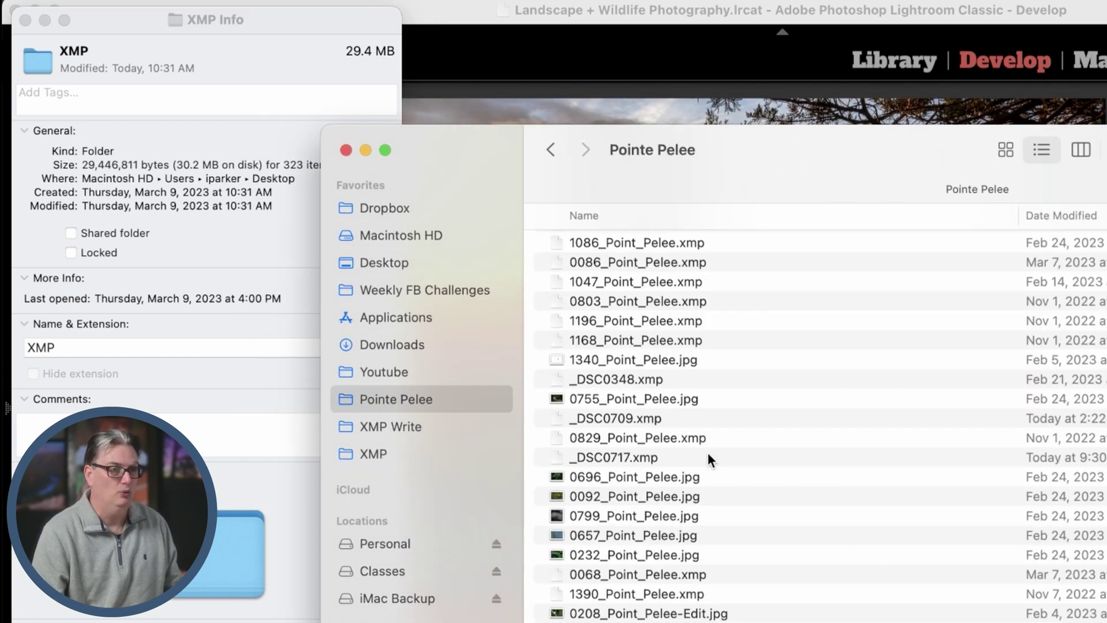
pyautogui.click(1106, 378)
pyautogui.scroll(-15, 1106, 524)
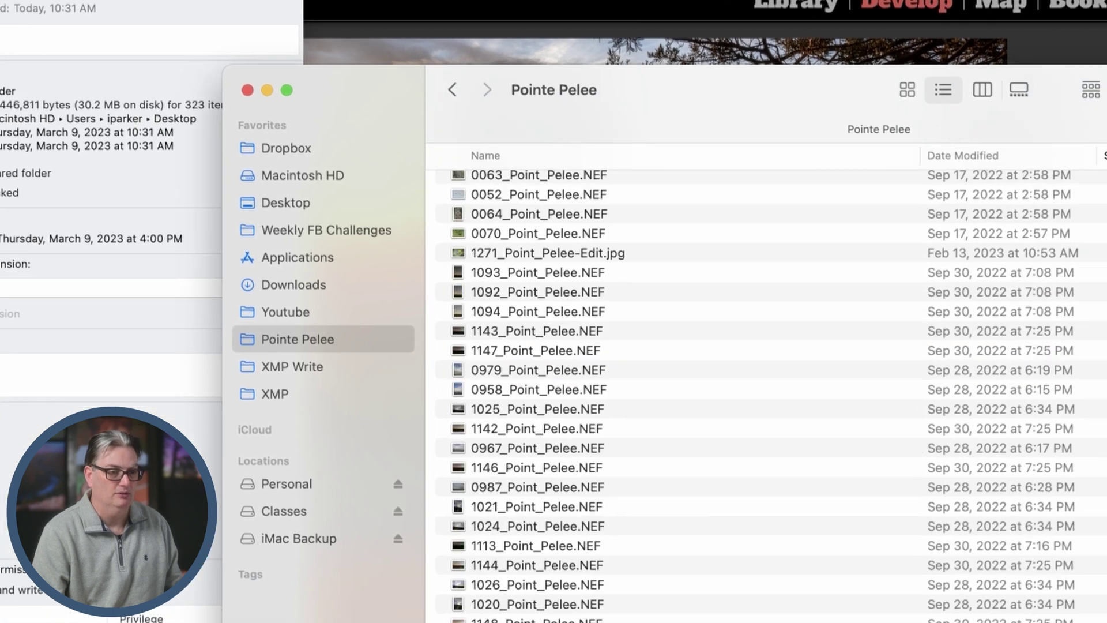
pyautogui.click(1106, 542)
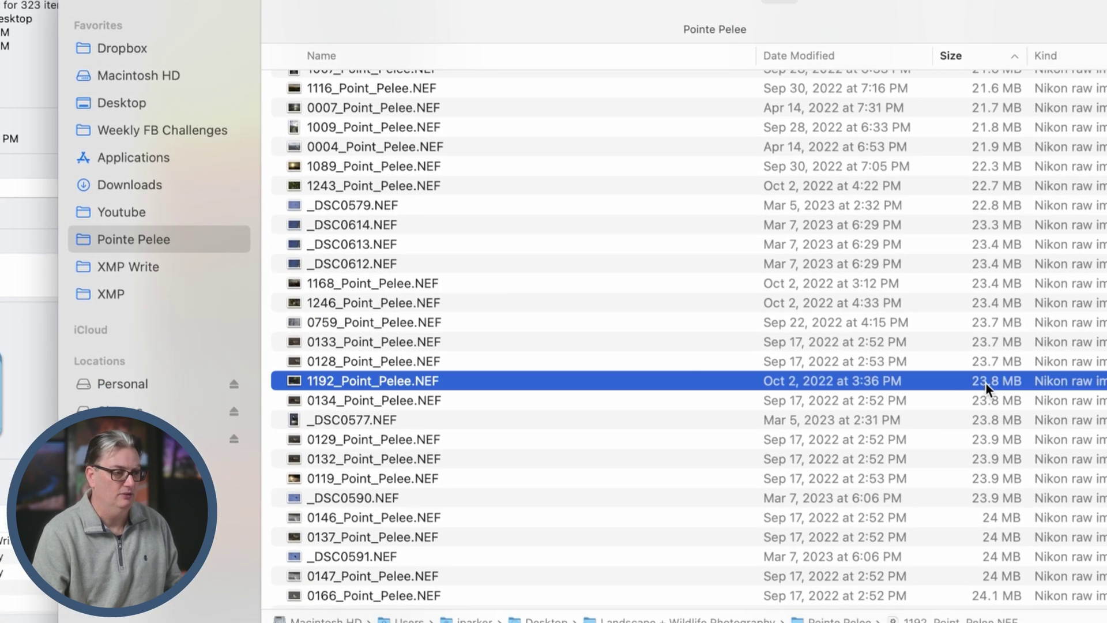
pyautogui.click(993, 438)
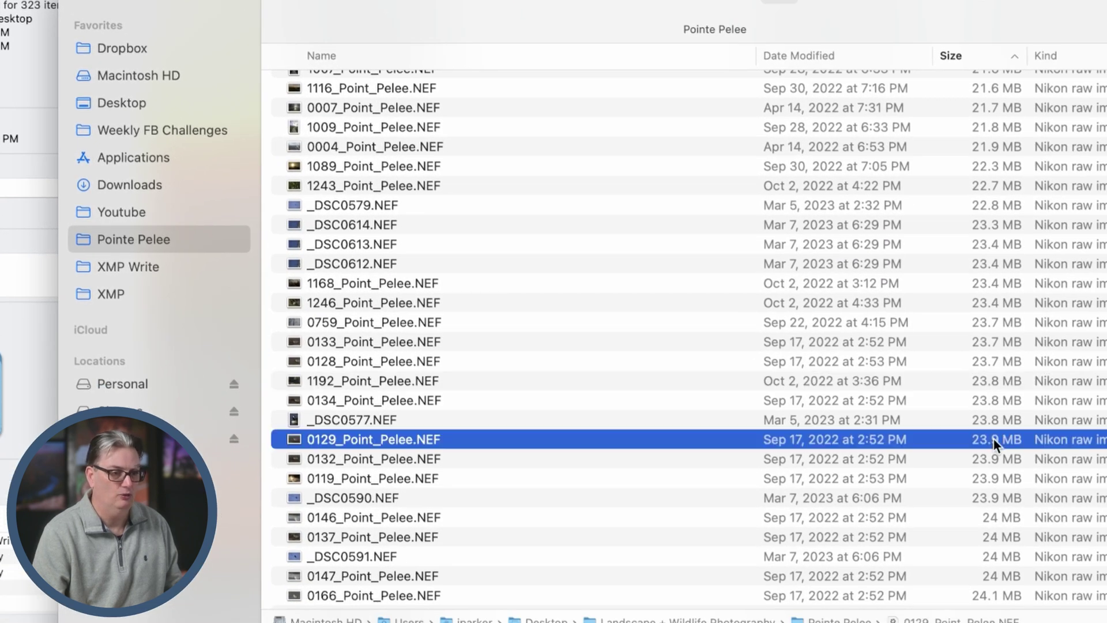
pyautogui.scroll(-5, 988, 504)
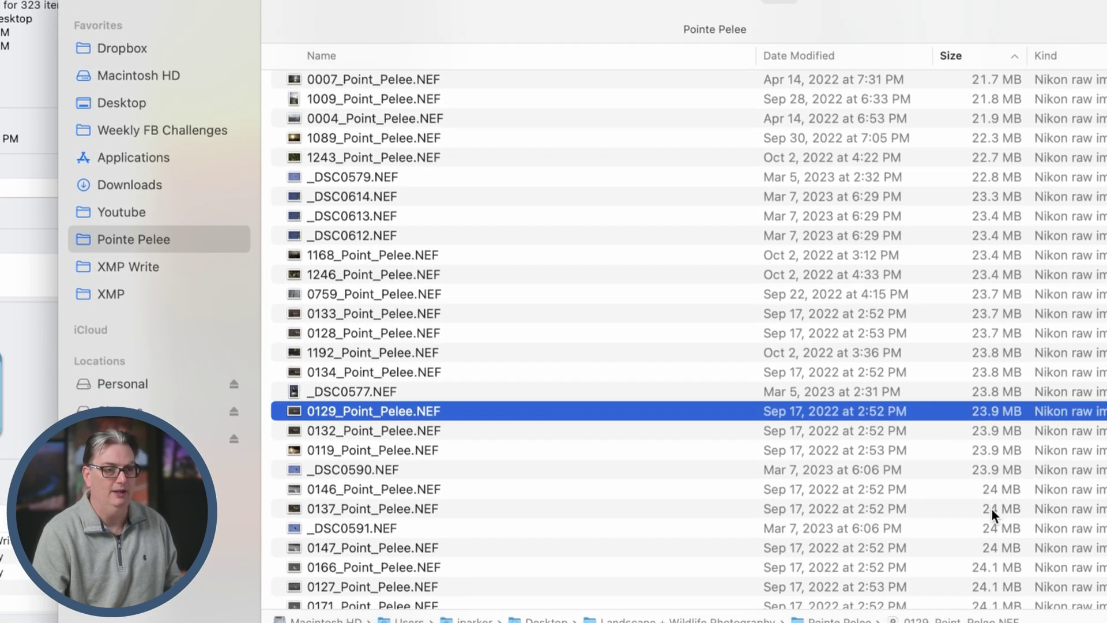
pyautogui.click(992, 420)
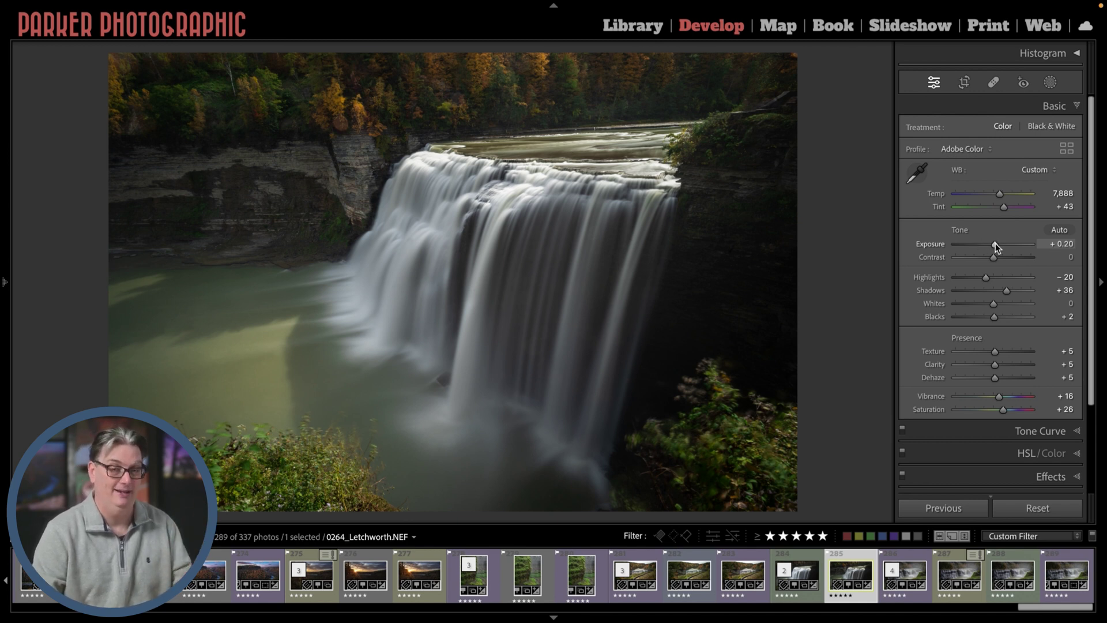
# - Try Exposure +0.50 and a Shadows raise from +36 to +44, undoing each along with the Highlights change
pyautogui.moveTo(995, 244); pyautogui.dragTo(981, 279)
pyautogui.hotkey('ctrl', 'z')
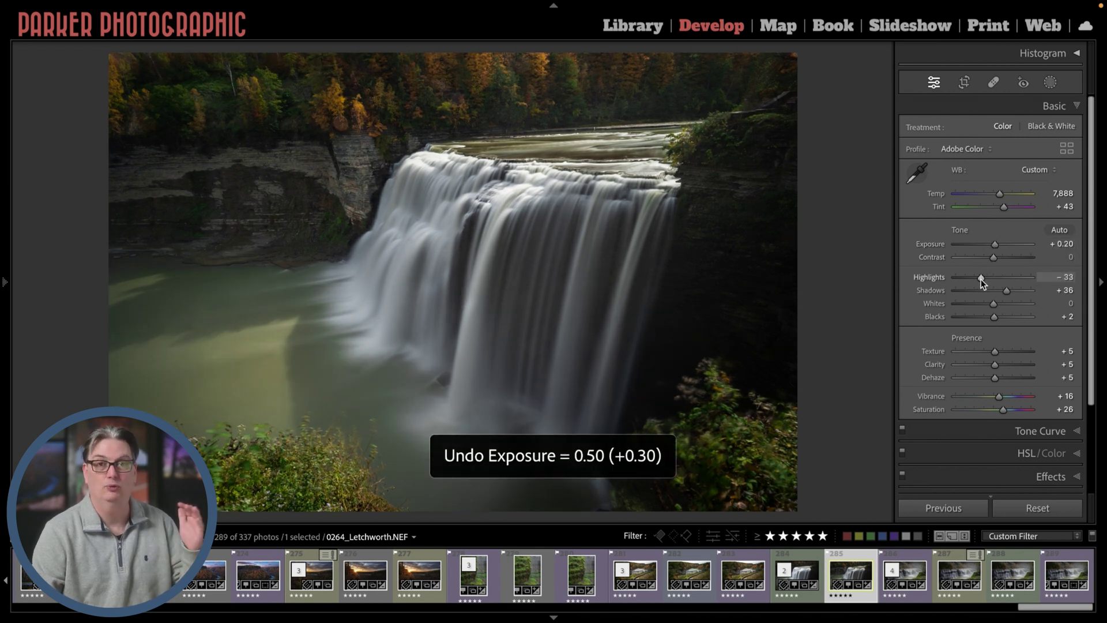
pyautogui.hotkey('ctrl', 'z')
pyautogui.click(1008, 290)
pyautogui.hotkey('ctrl', 'z')
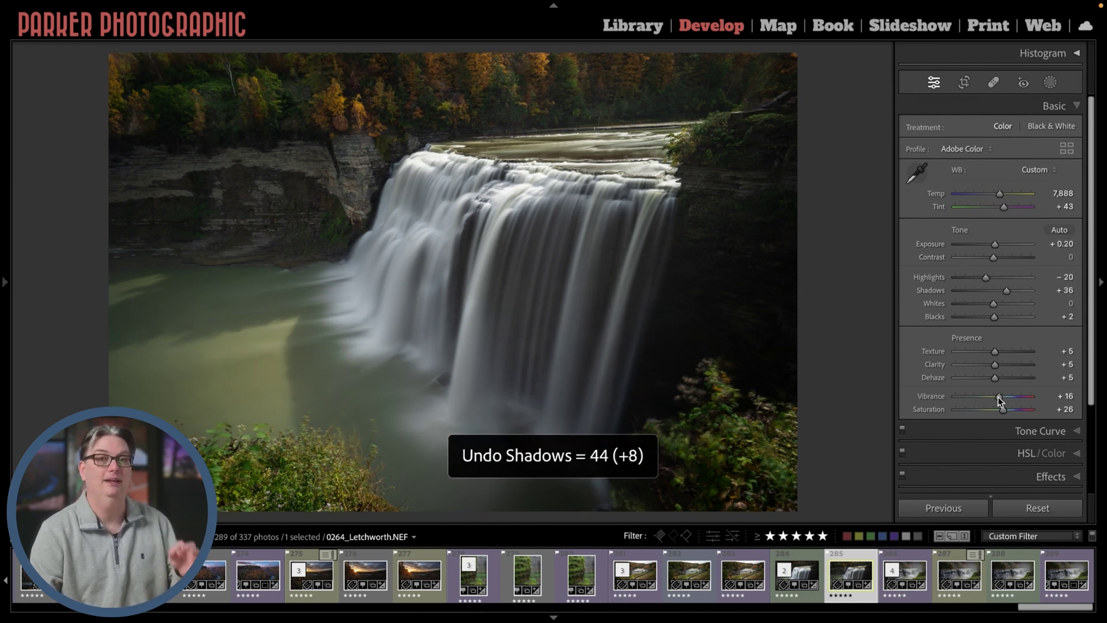
# - Try lowering a Tone Curve point and boosting Orange saturation to +20, undoing both
pyautogui.click(1001, 431)
pyautogui.moveTo(968, 269); pyautogui.dragTo(965, 288)
pyautogui.hotkey('ctrl', 'z')
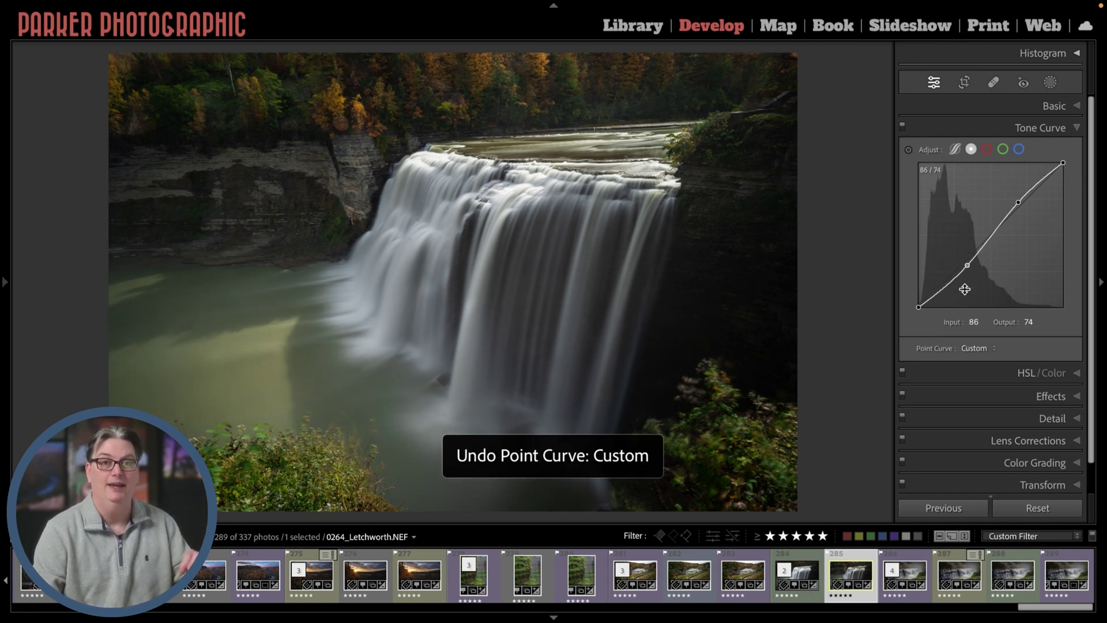
pyautogui.click(973, 371)
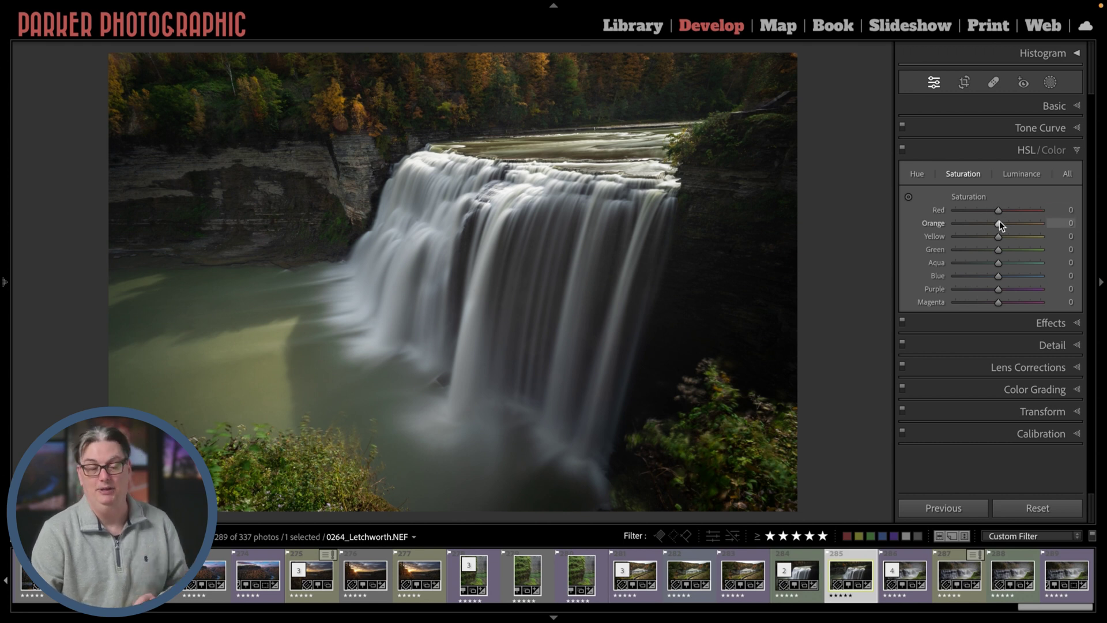
pyautogui.moveTo(998, 223); pyautogui.dragTo(1006, 223)
pyautogui.hotkey('ctrl', 'z')
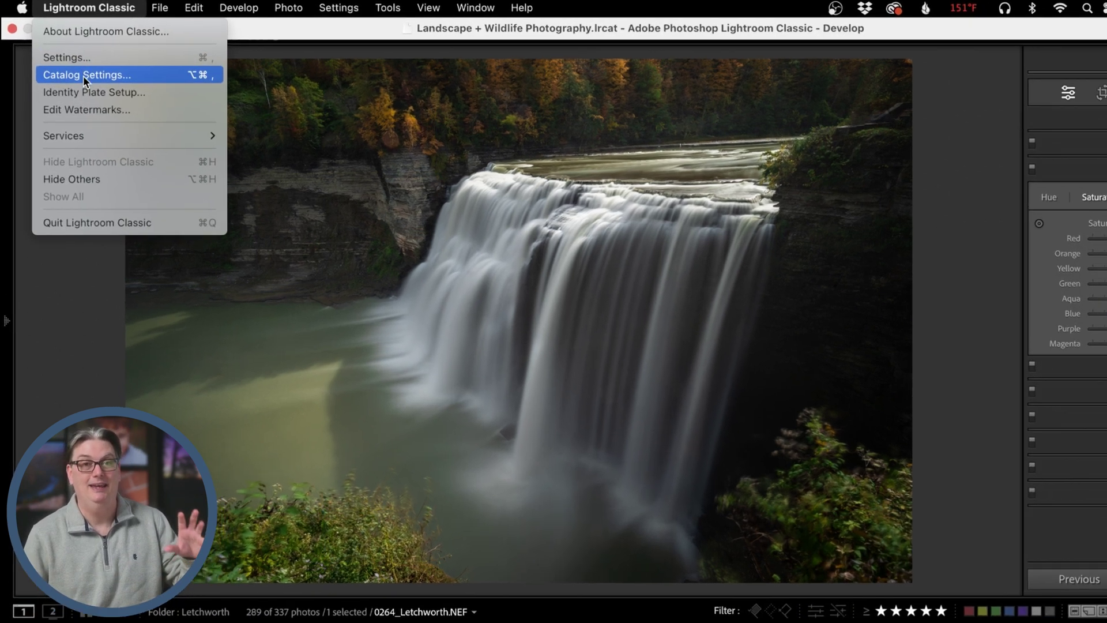
# - Set catalog backups to run every time Lightroom exits
pyautogui.click(84, 75)
pyautogui.click(577, 329)
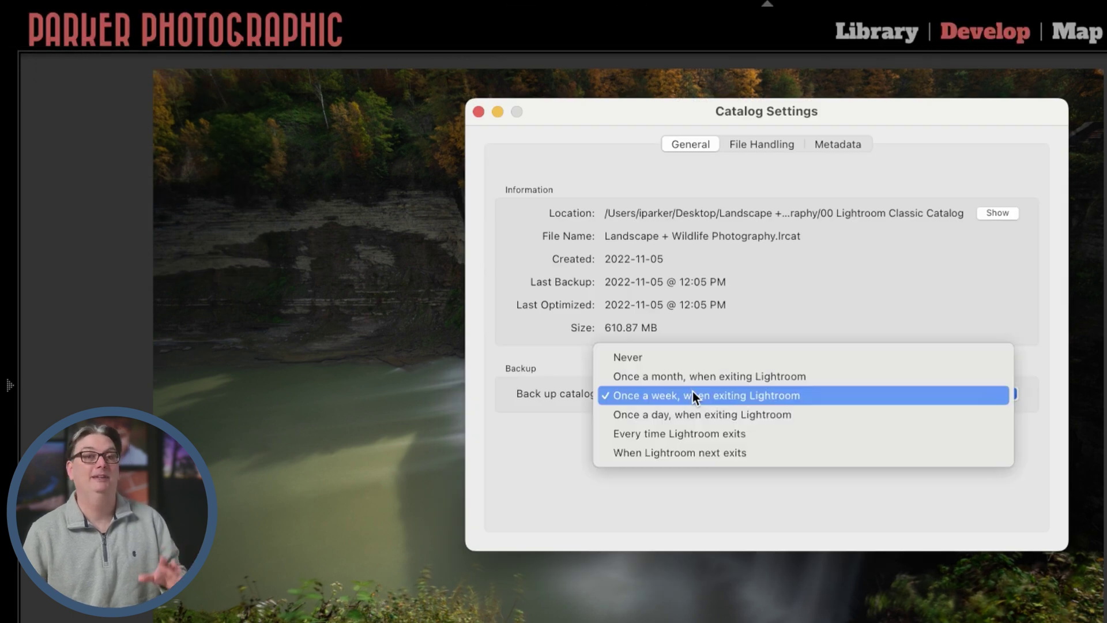
pyautogui.click(697, 433)
pyautogui.click(478, 112)
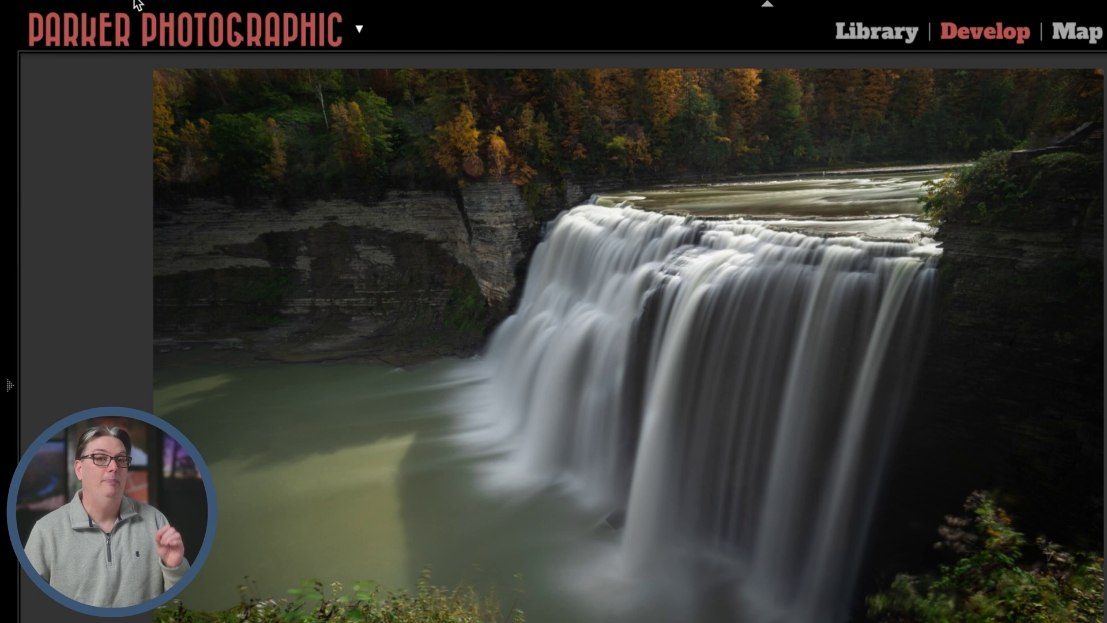
# - Quit Lightroom with a catalog backup, keeping automatic XMP writing switched on
pyautogui.click(110, 7)
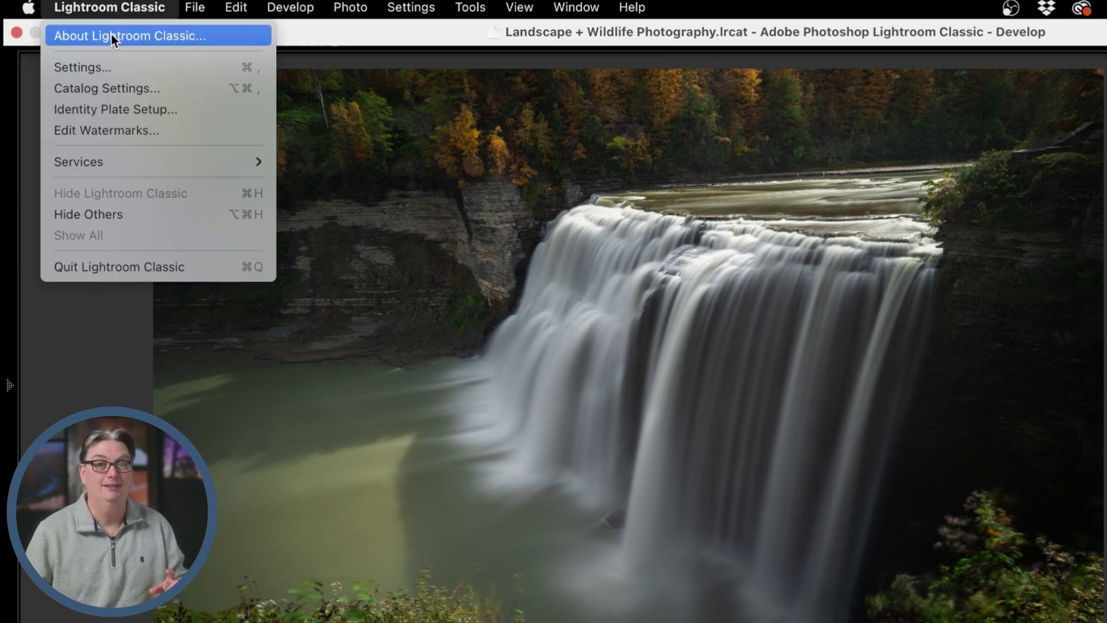
pyautogui.click(123, 266)
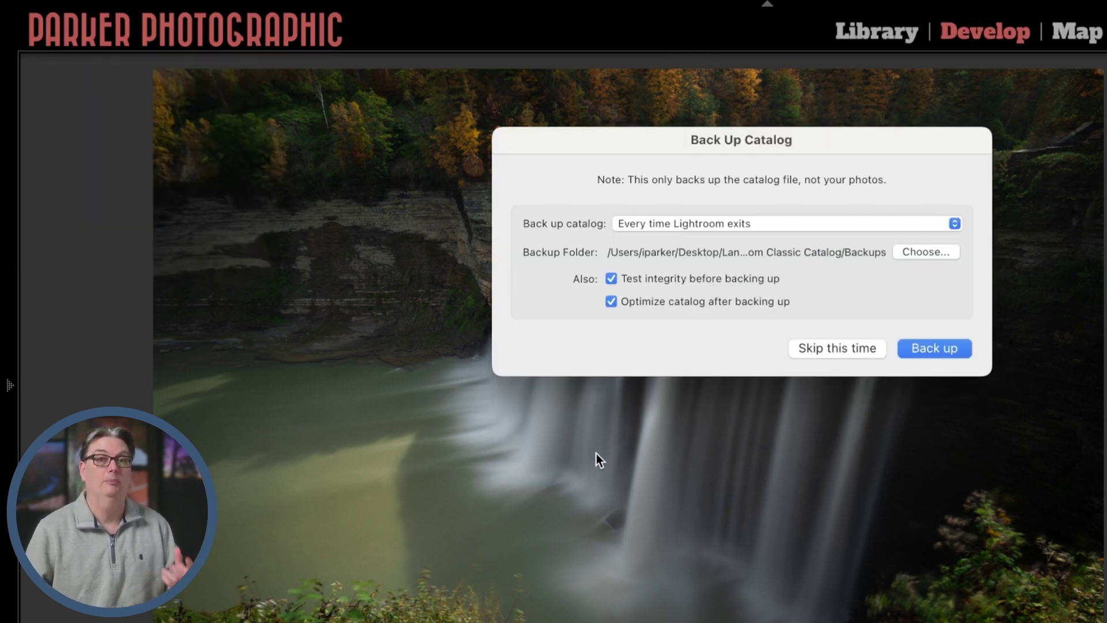
pyautogui.click(925, 353)
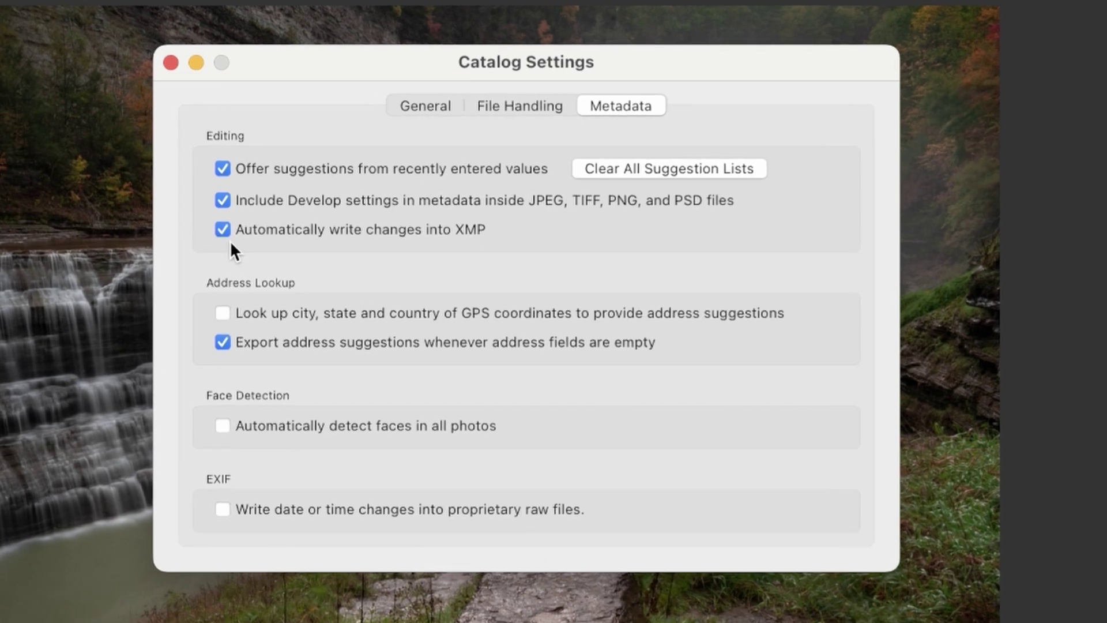
pyautogui.click(219, 226)
pyautogui.click(221, 226)
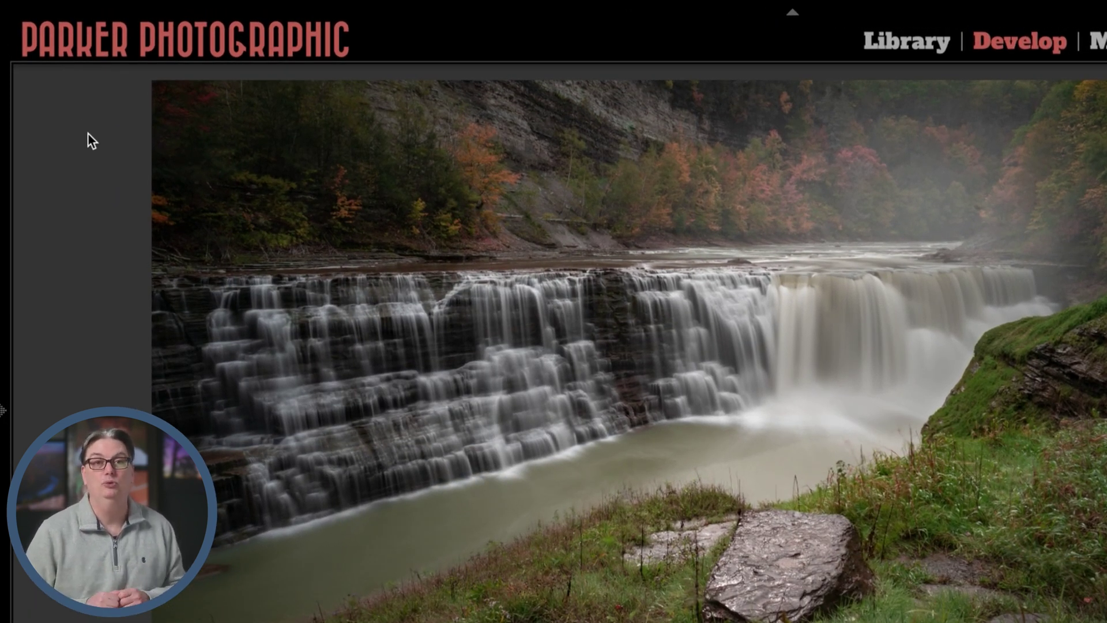
# - Select all photos in the Desktop folder in the Library grid
pyautogui.press('g')
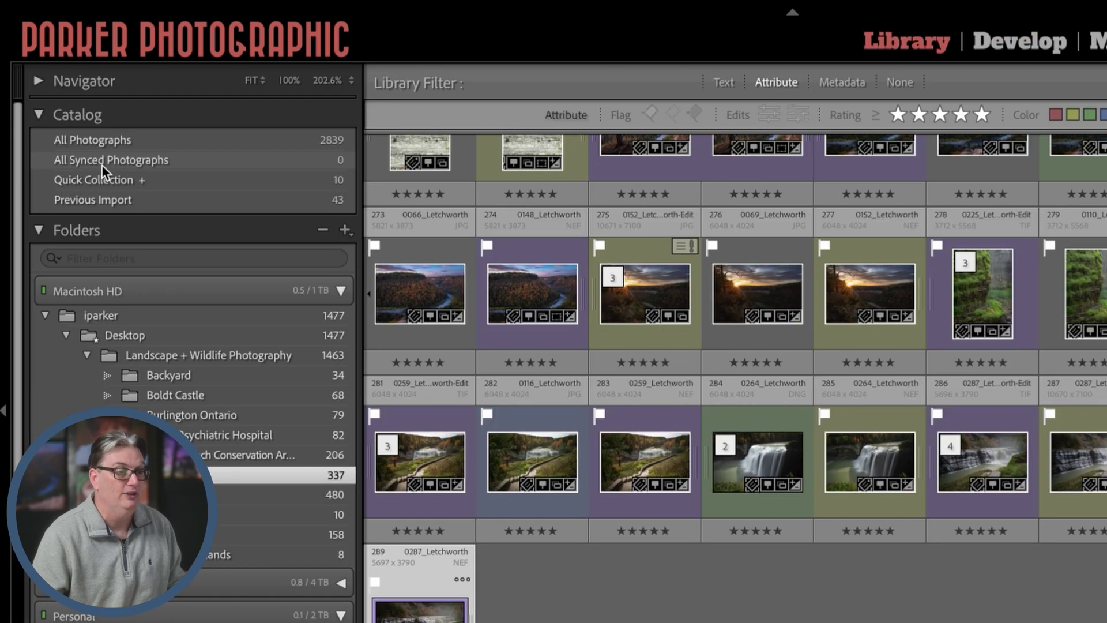
pyautogui.click(198, 334)
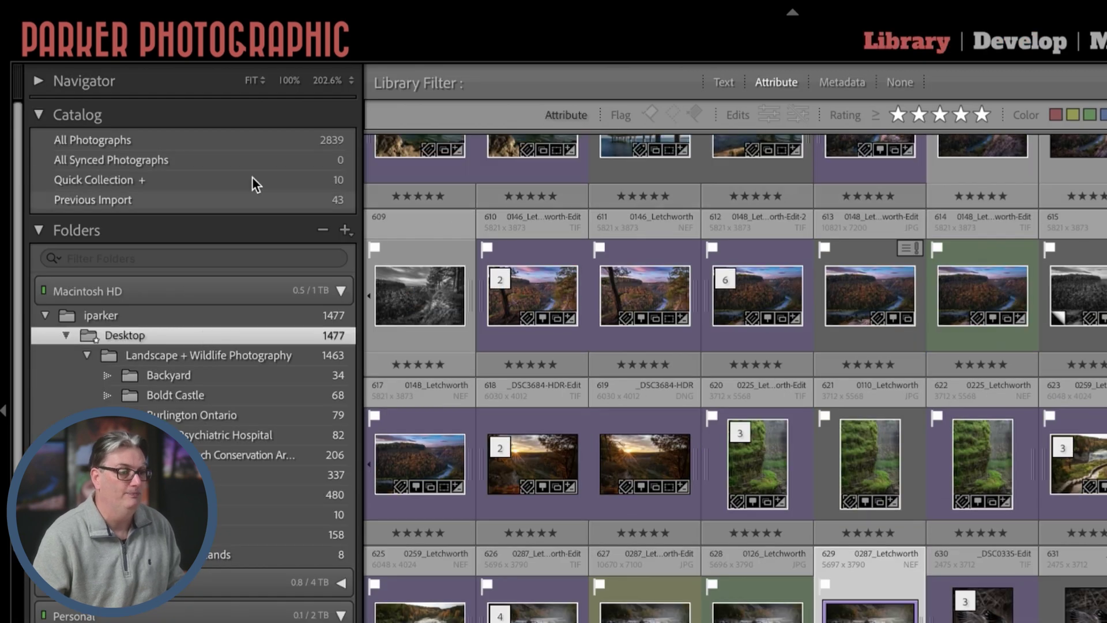
pyautogui.click(245, 17)
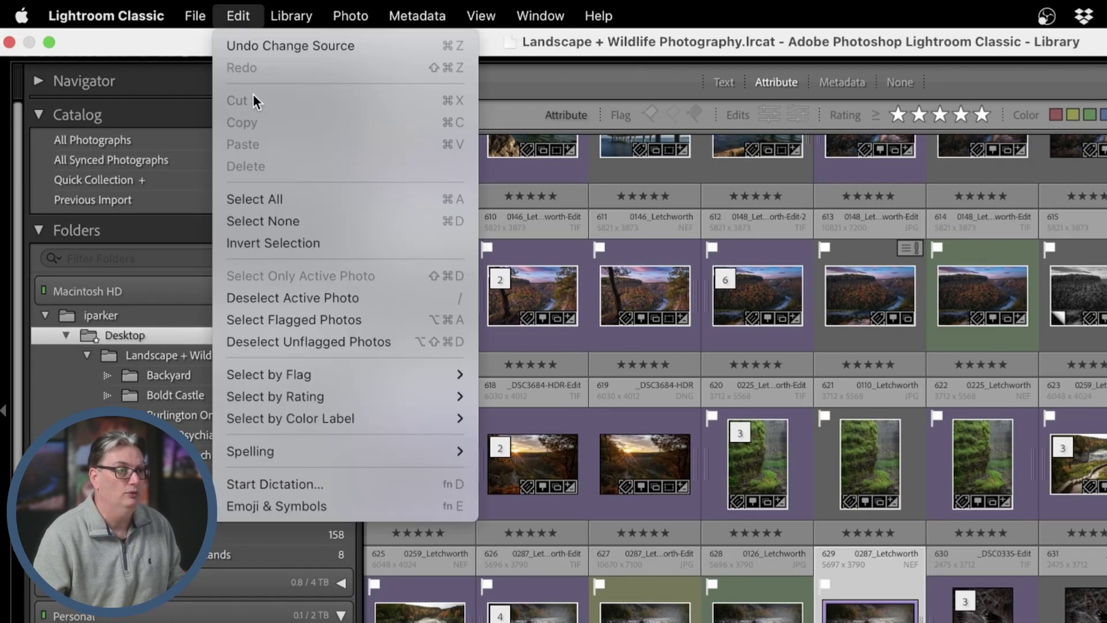
pyautogui.click(262, 198)
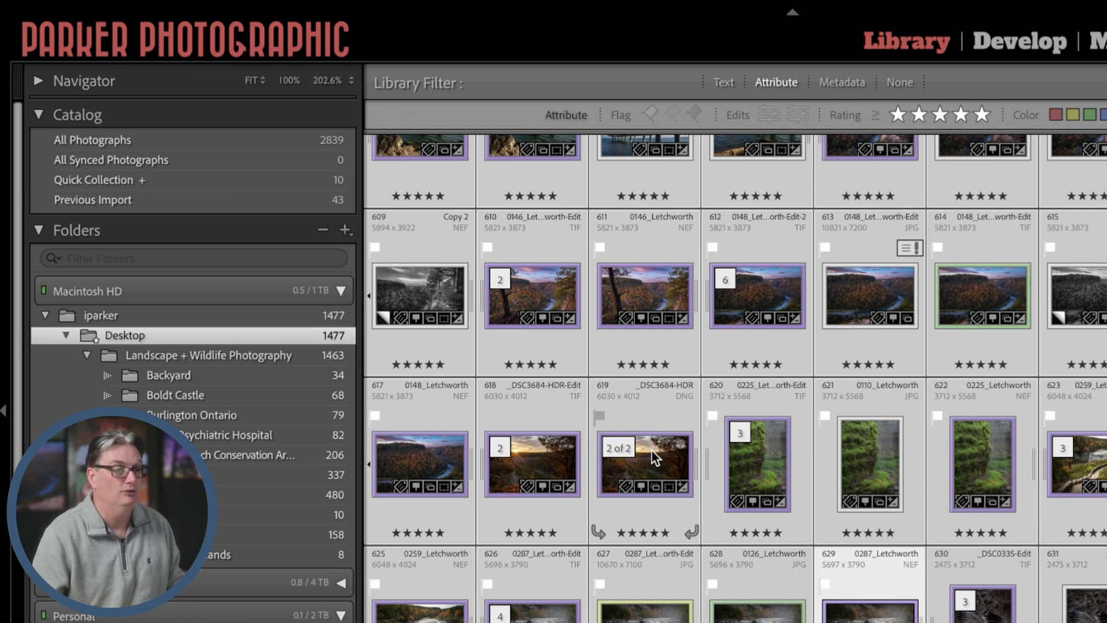
# - Save the selected photos' metadata to files and confirm
pyautogui.rightClick(654, 454)
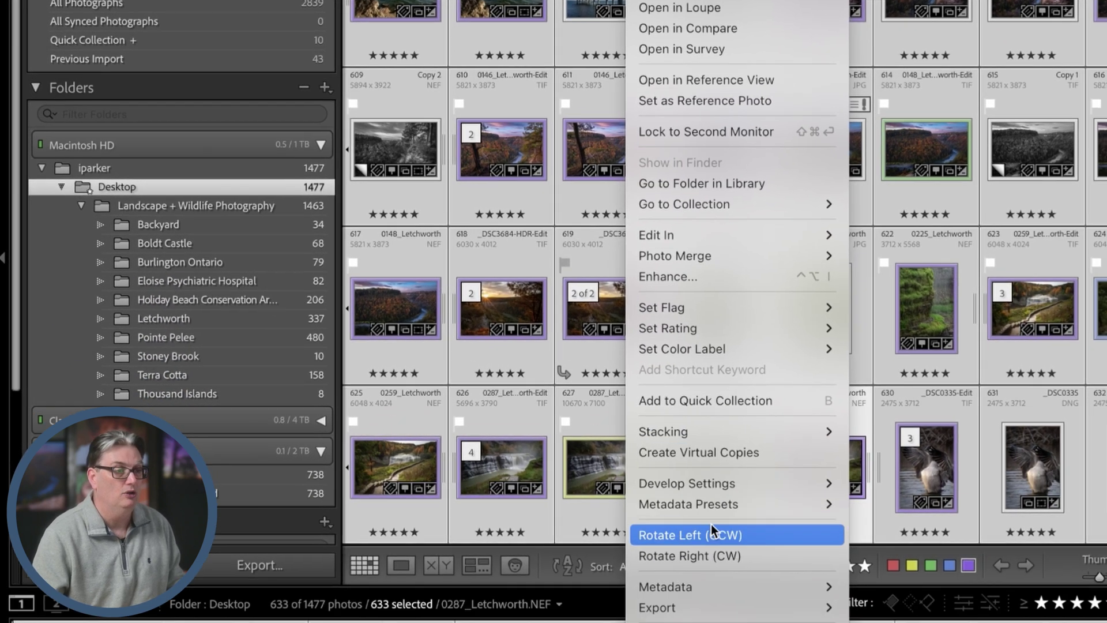
pyautogui.moveTo(709, 564)
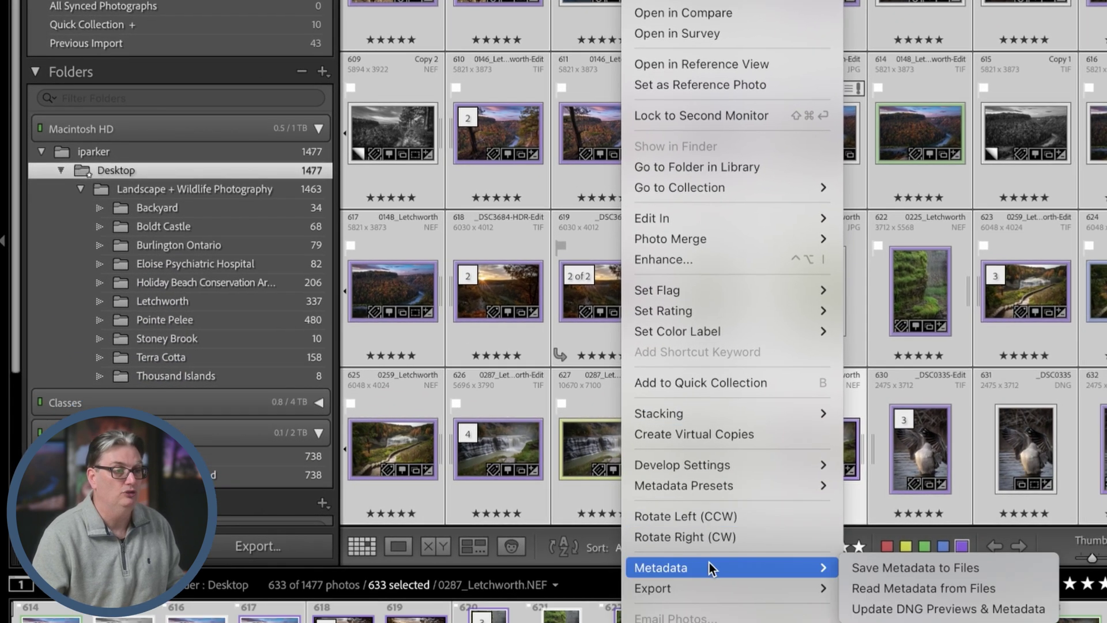
pyautogui.click(939, 566)
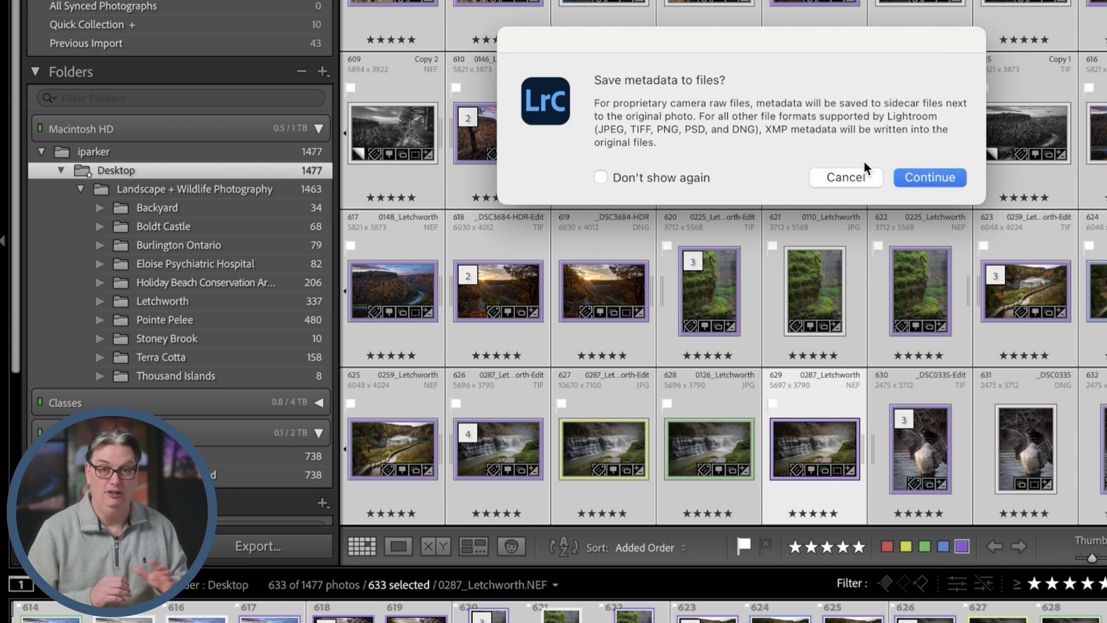
pyautogui.click(915, 178)
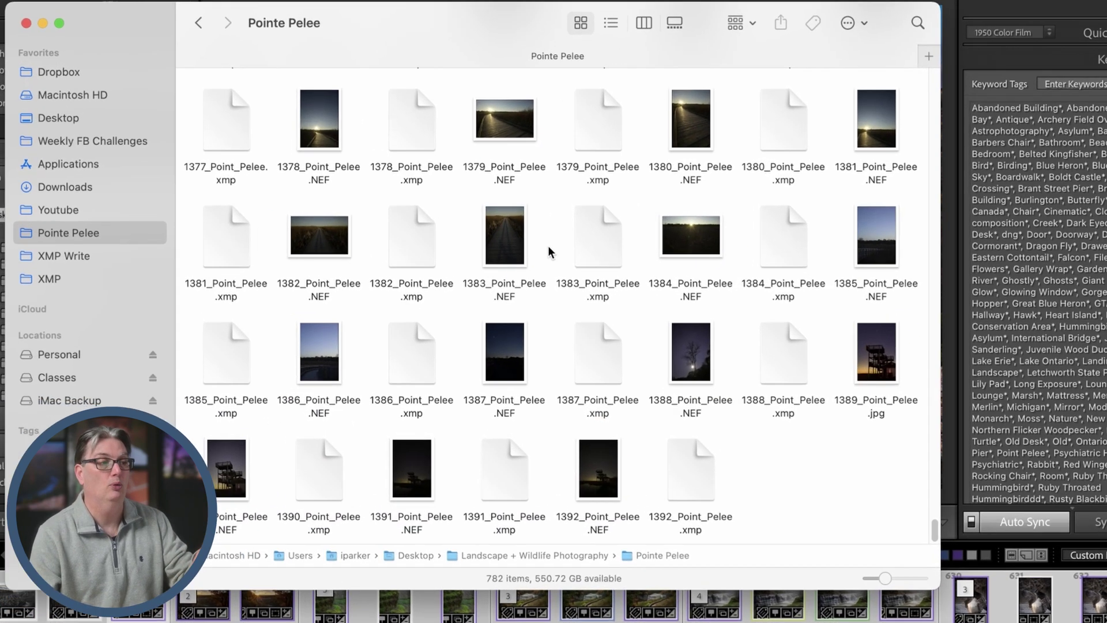
# - View the Sort By options for the Pointe Pelee folder's NEF and .xmp files
pyautogui.rightClick(546, 207)
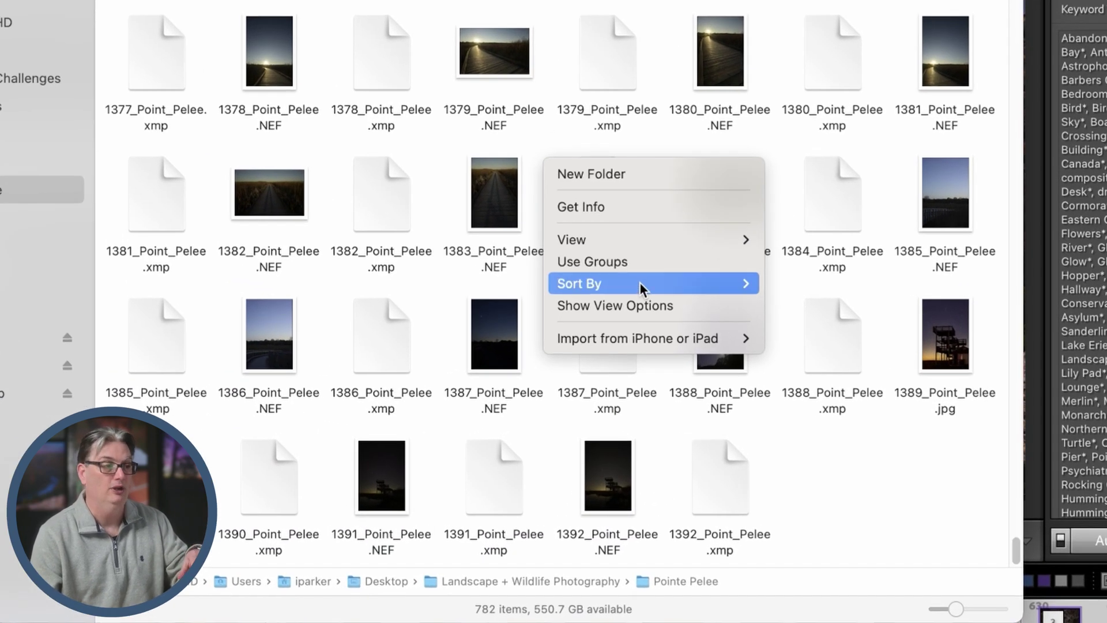
pyautogui.moveTo(623, 311)
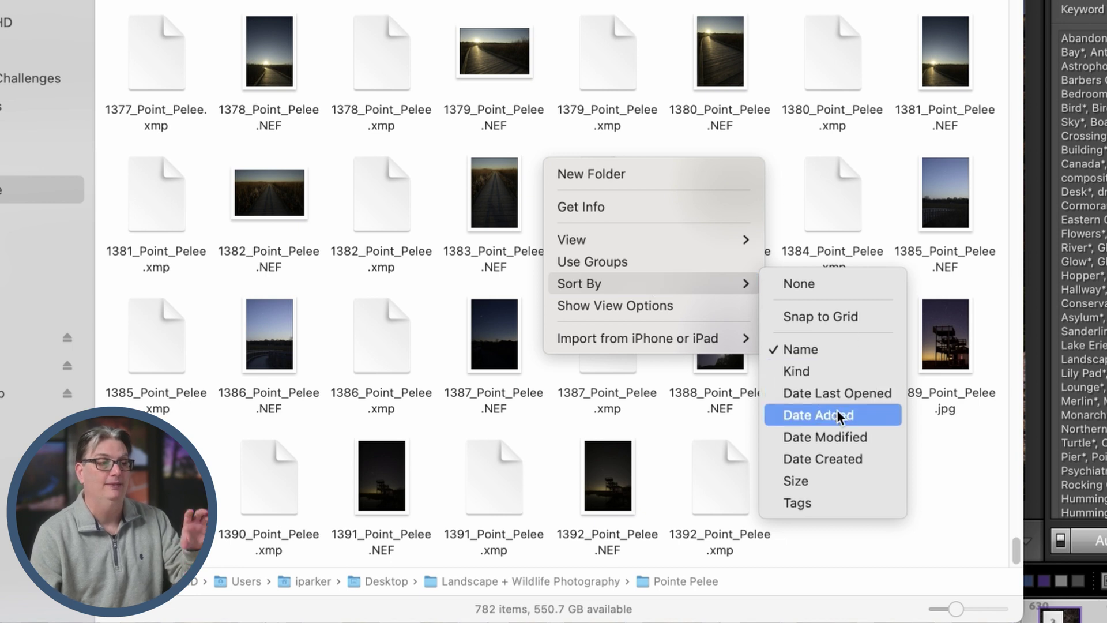